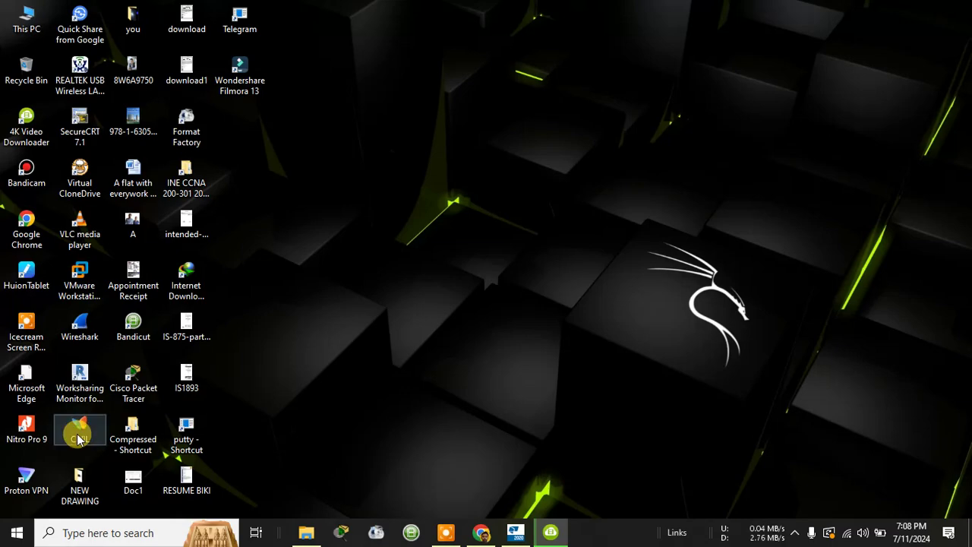
- Open the CIVIL desktop folder, launch the Truss 101 shortcut, and minimise the folder window
{"action": "double_click", "coordinate": [76, 431]}
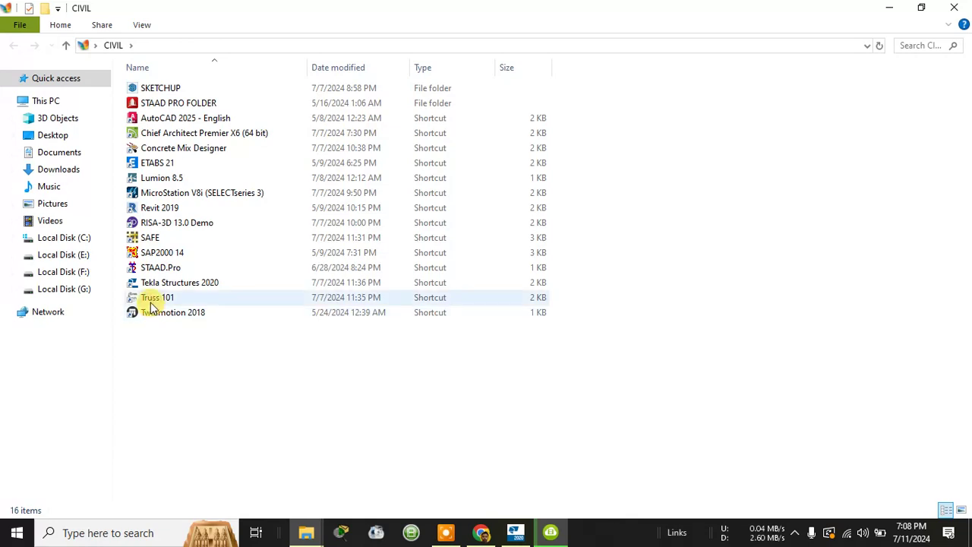
{"action": "scroll", "coordinate": [198, 346], "scroll_direction": "up", "scroll_amount": 2, "text": "ctrl"}
{"action": "scroll", "coordinate": [199, 327], "scroll_direction": "up", "scroll_amount": 2, "text": "ctrl"}
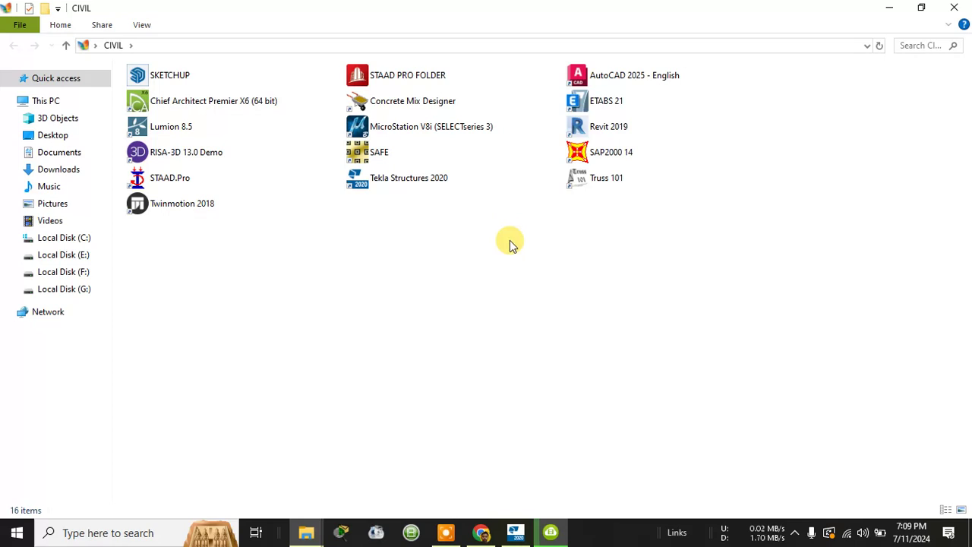
{"action": "scroll", "coordinate": [600, 234], "scroll_direction": "up", "scroll_amount": 1, "text": "ctrl"}
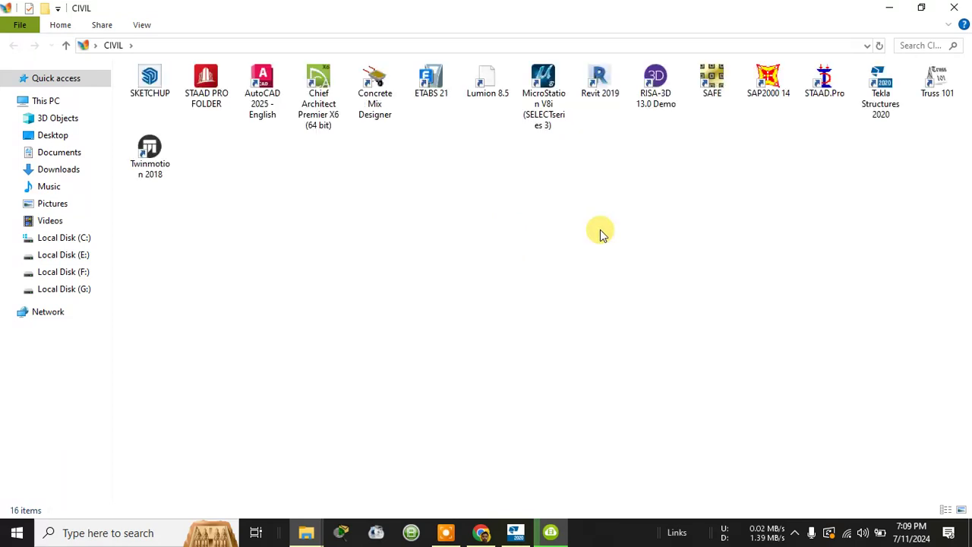
{"action": "double_click", "coordinate": [934, 95]}
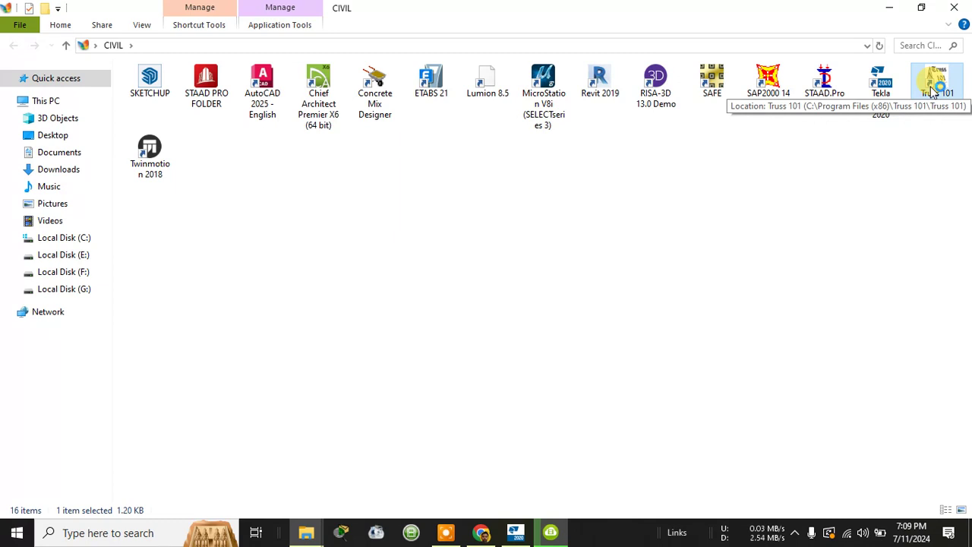
{"action": "left_click", "coordinate": [890, 9]}
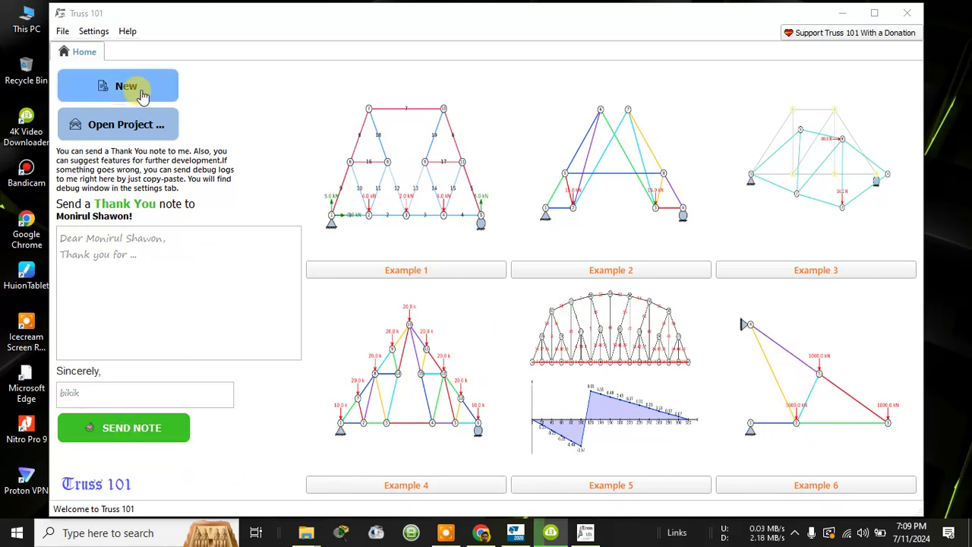
- Maximise the Truss 101 window and create the new project Project Truss 1
{"action": "left_click", "coordinate": [872, 14]}
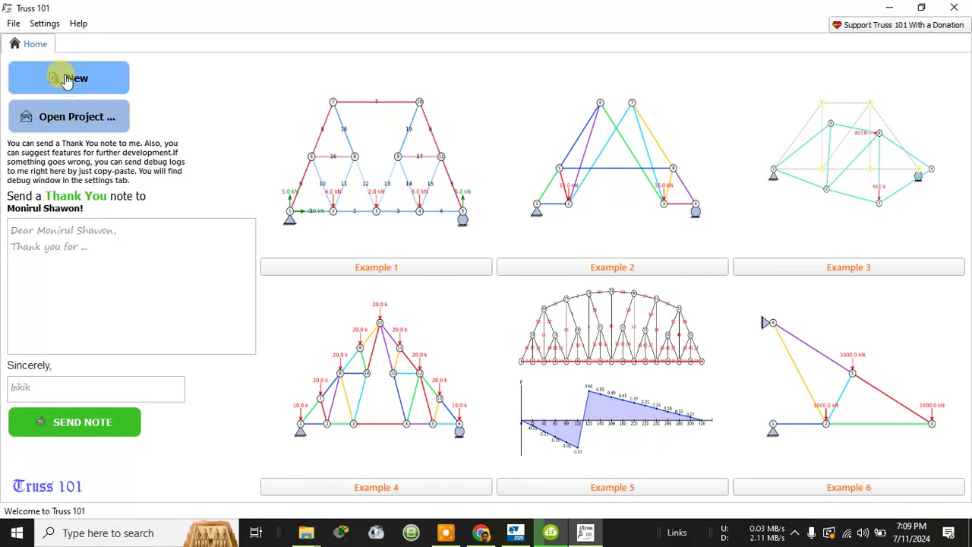
{"action": "left_click", "coordinate": [66, 80]}
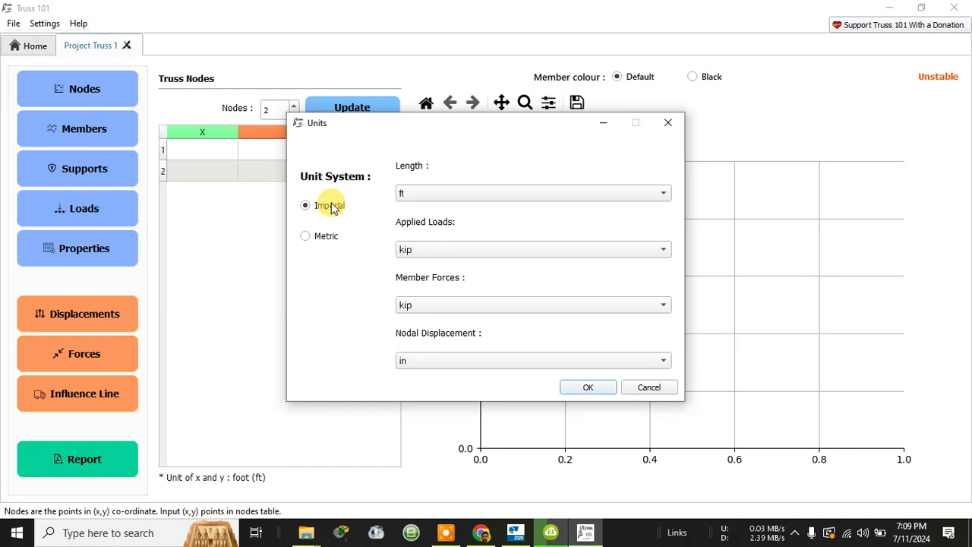
- Switch the project to Metric units with length kept in metres, and confirm
{"action": "left_click", "coordinate": [328, 241]}
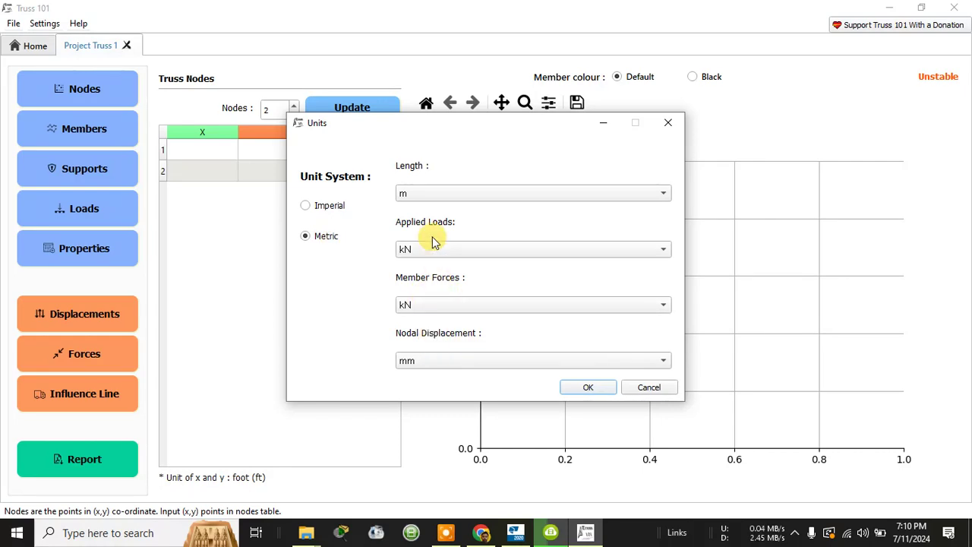
{"action": "left_click", "coordinate": [432, 192]}
{"action": "left_click", "coordinate": [439, 155]}
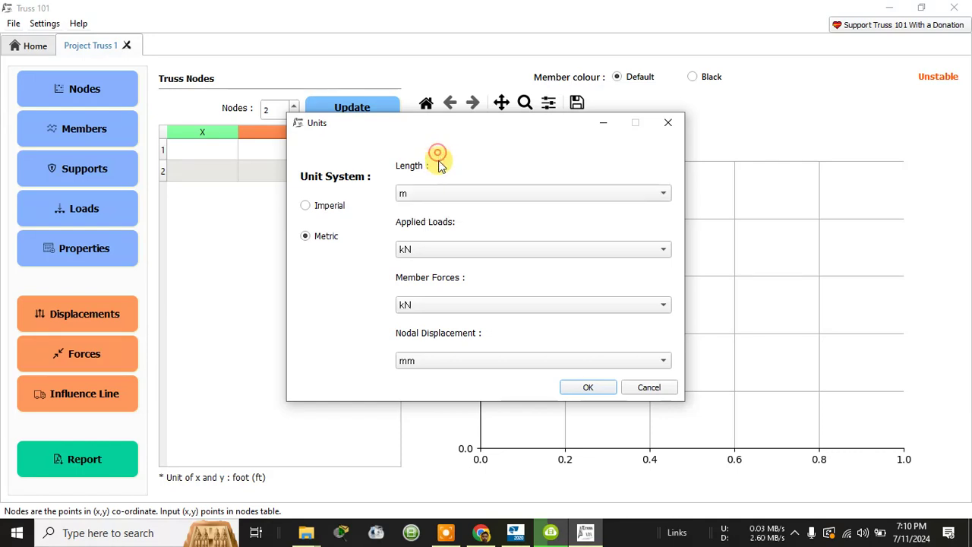
{"action": "left_click", "coordinate": [587, 389]}
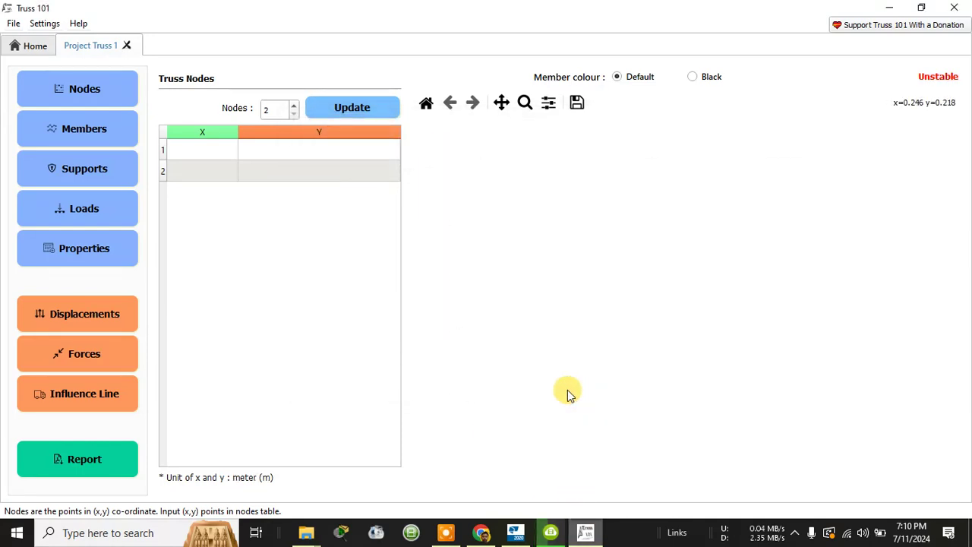
- Expand the nodes table to 5 rows and place node 1 at (0, 0)
{"action": "left_click", "coordinate": [295, 106]}
{"action": "left_click", "coordinate": [294, 105]}
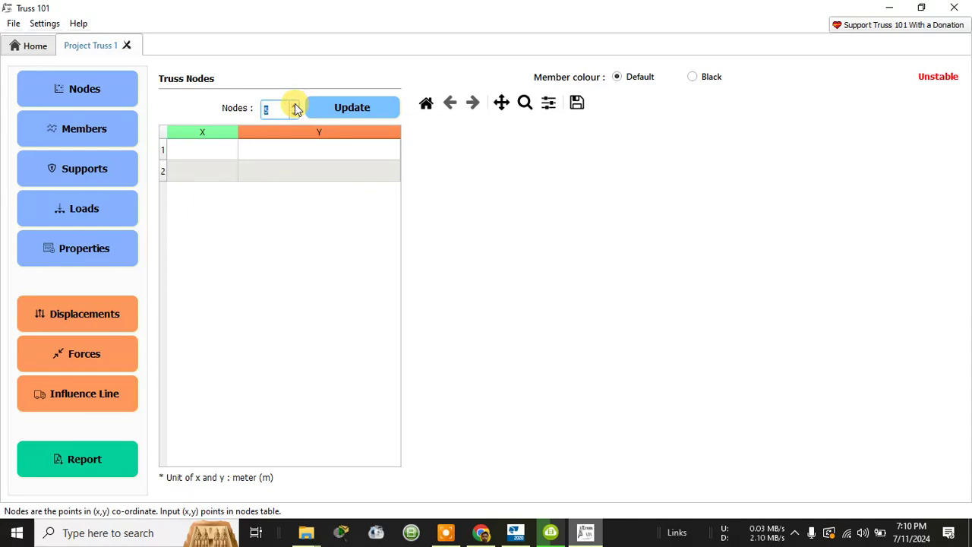
{"action": "left_click", "coordinate": [337, 109]}
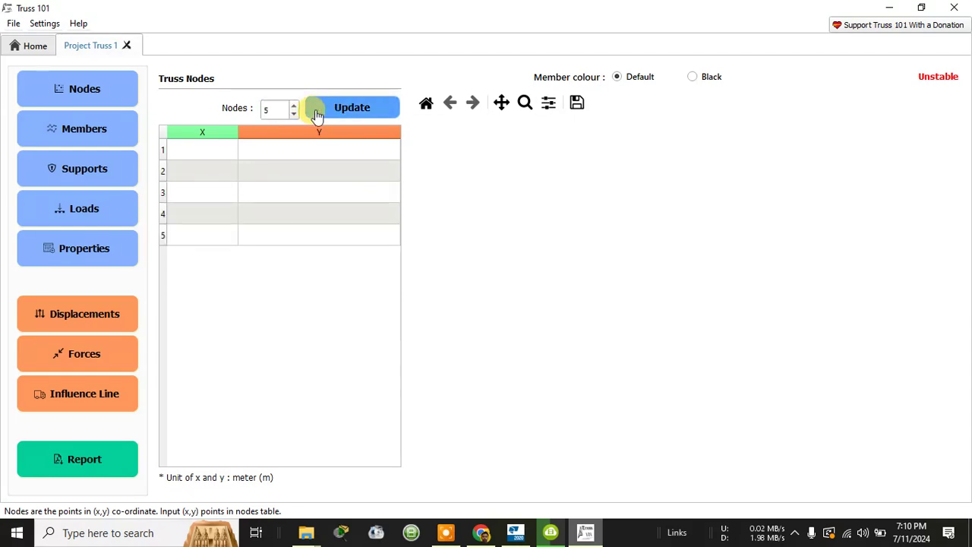
{"action": "left_click", "coordinate": [205, 146]}
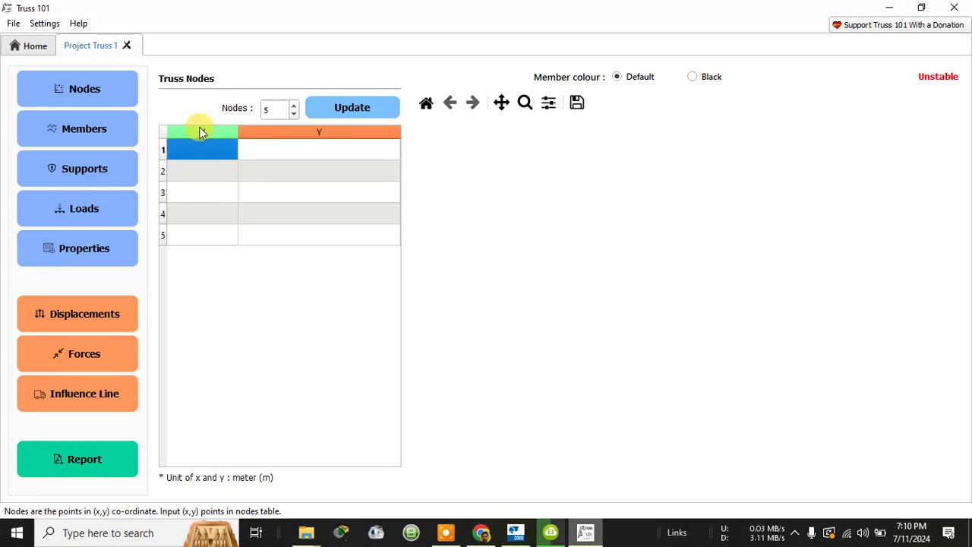
{"action": "left_click", "coordinate": [213, 152]}
{"action": "type", "text": "0"}
{"action": "left_click", "coordinate": [305, 157]}
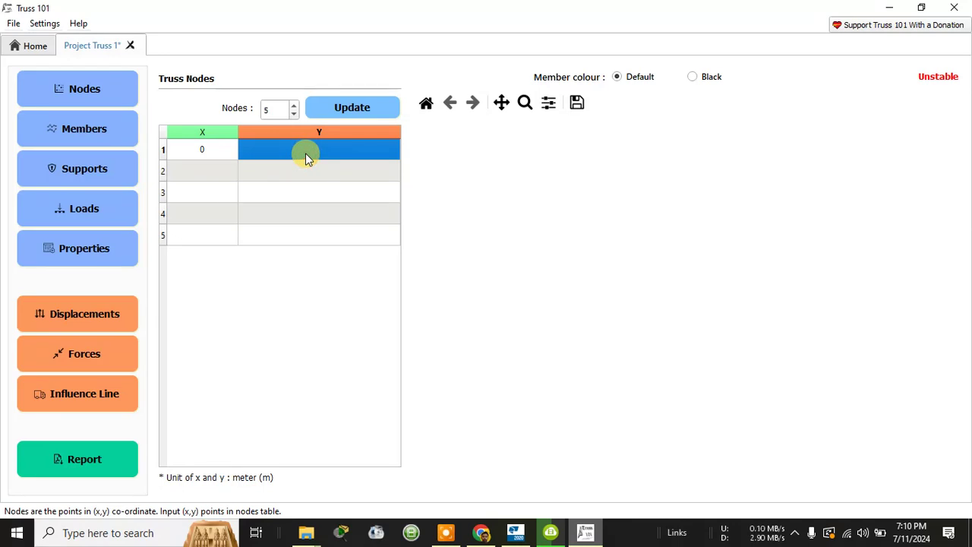
{"action": "type", "text": "0"}
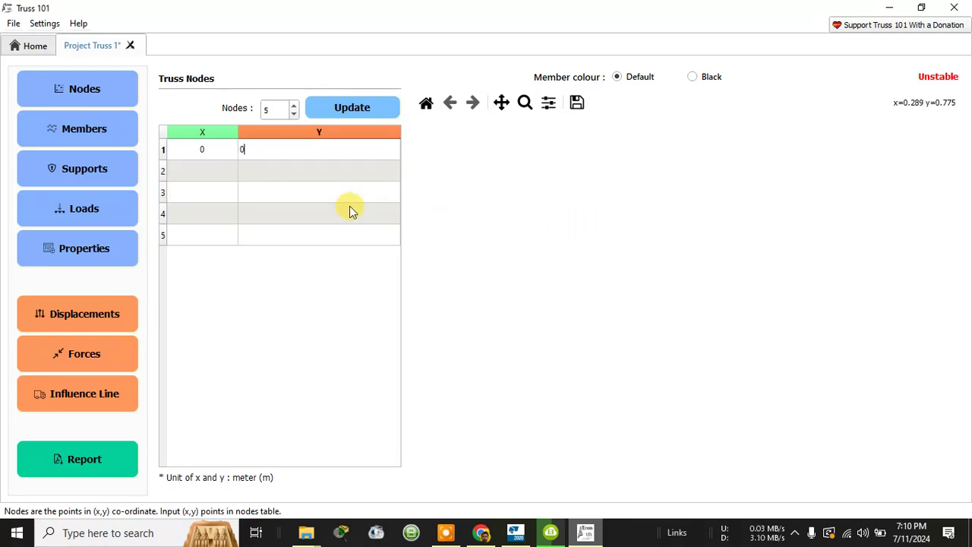
{"action": "key", "text": "Return"}
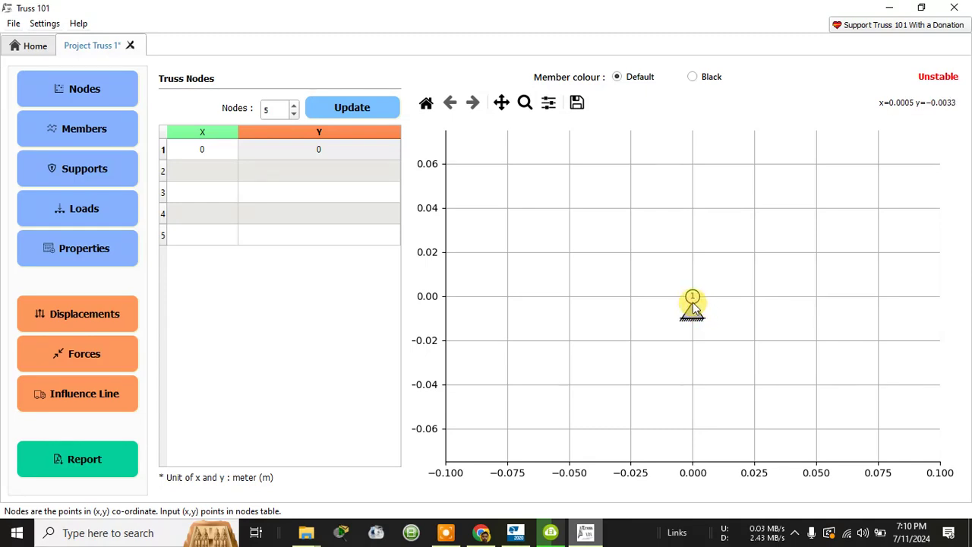
- Enter node 2 at (8, 0) and node 3 at (2, 4)
{"action": "left_click", "coordinate": [218, 174]}
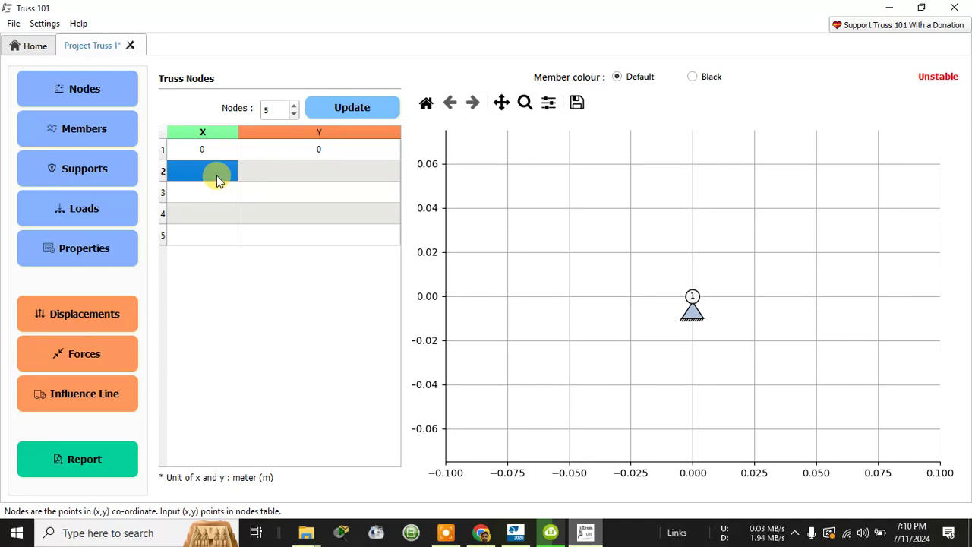
{"action": "type", "text": "4"}
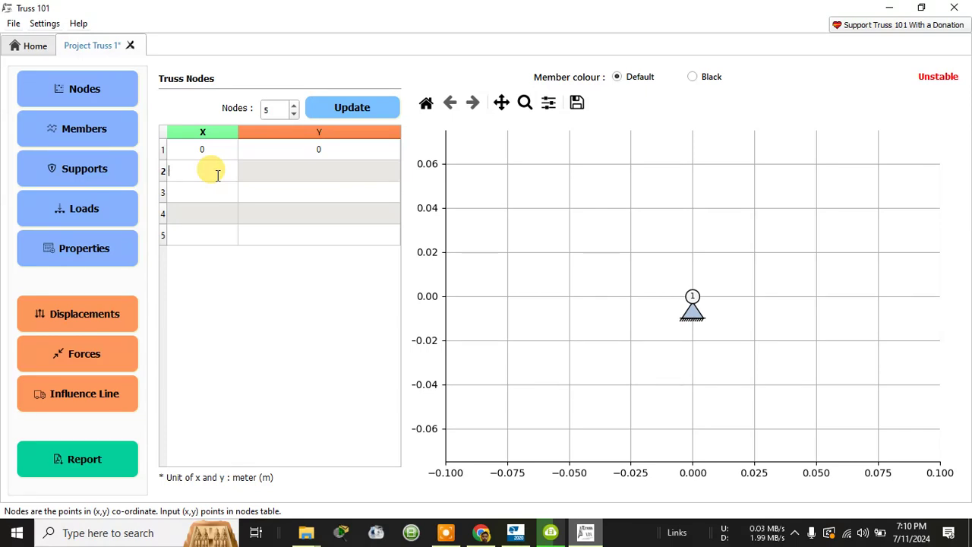
{"action": "left_click", "coordinate": [255, 174]}
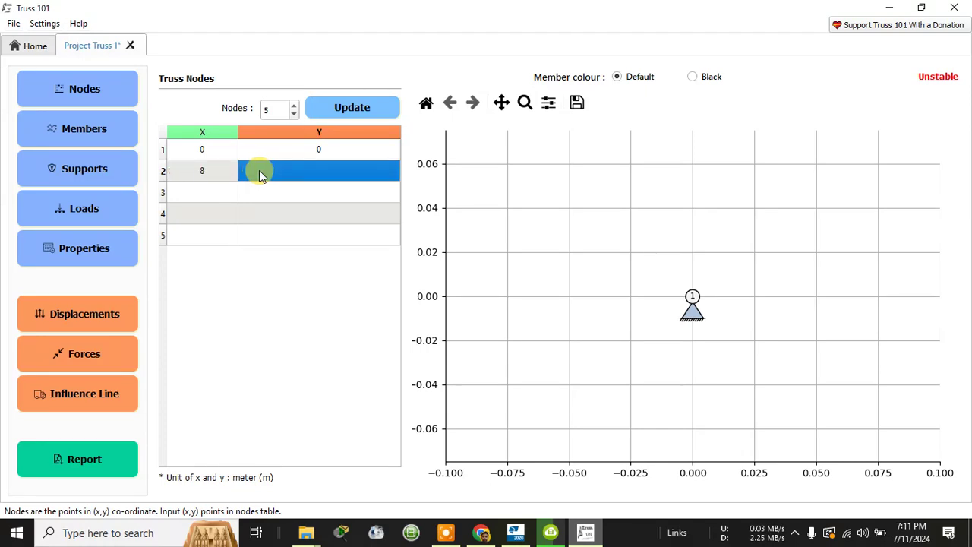
{"action": "type", "text": "0"}
{"action": "key", "text": "Return"}
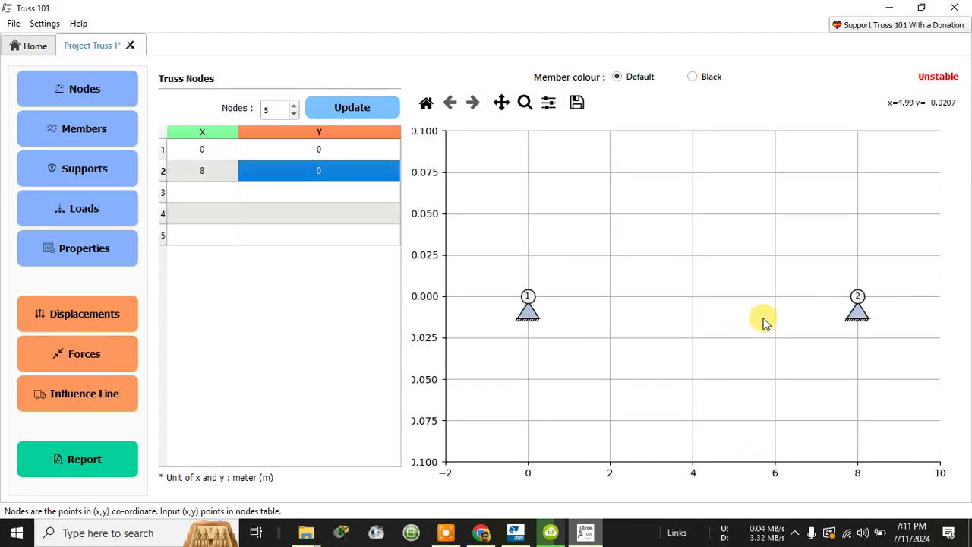
{"action": "left_click", "coordinate": [202, 195]}
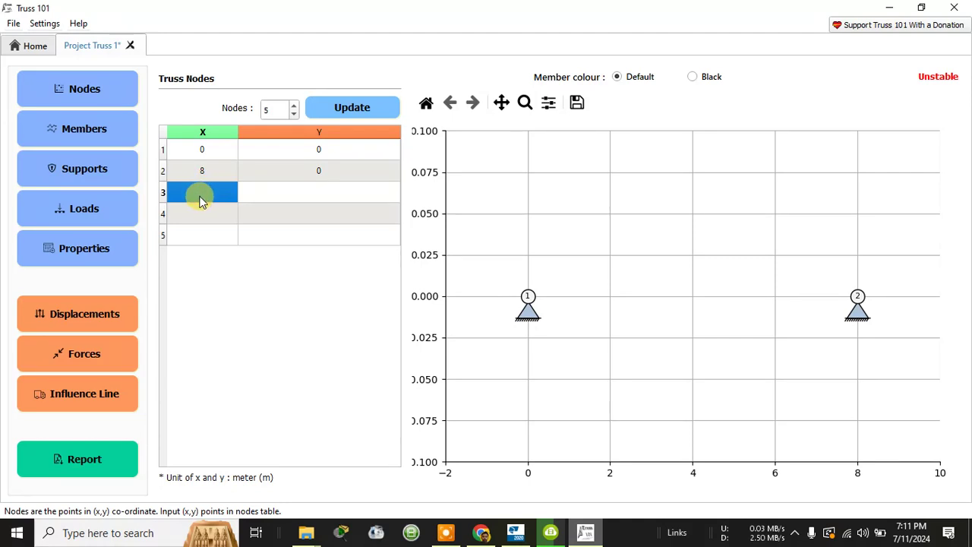
{"action": "type", "text": "2"}
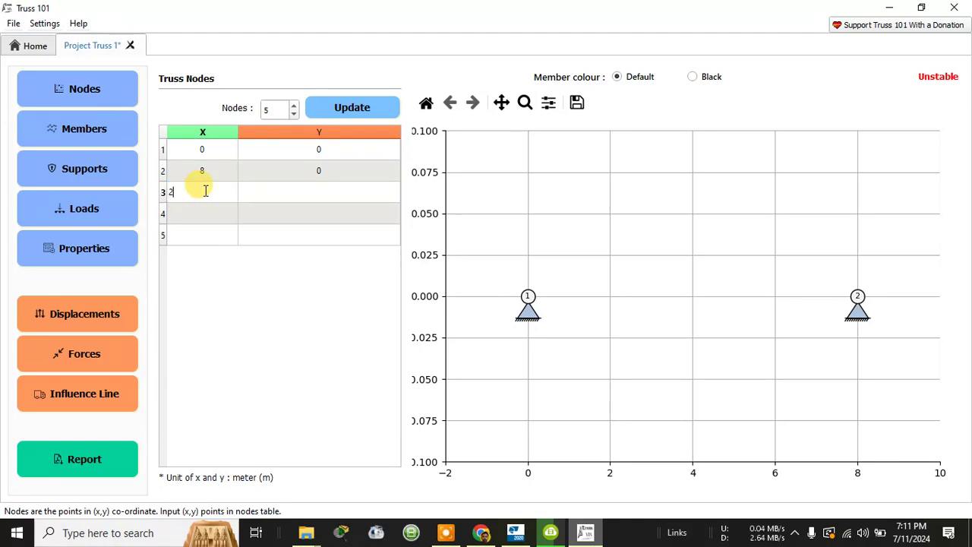
{"action": "left_click", "coordinate": [256, 199]}
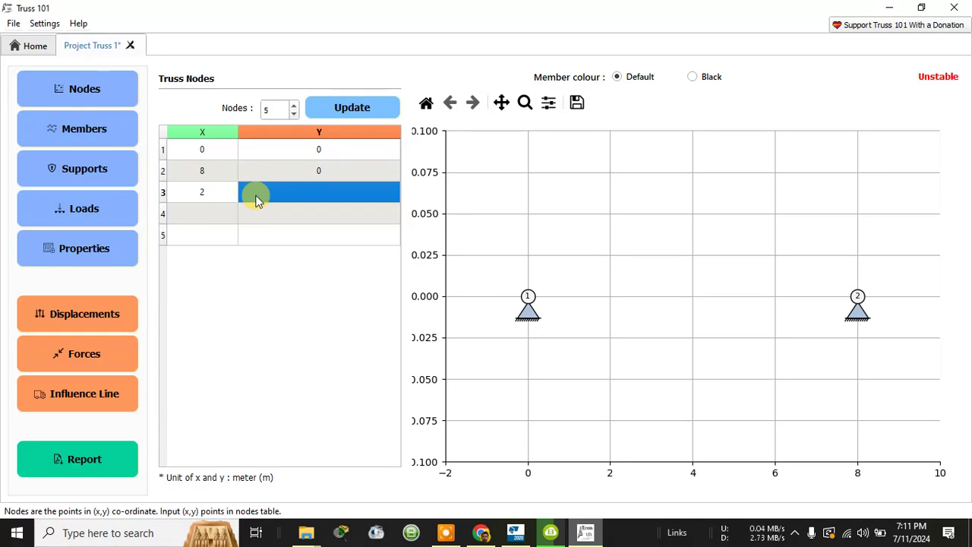
{"action": "type", "text": "4"}
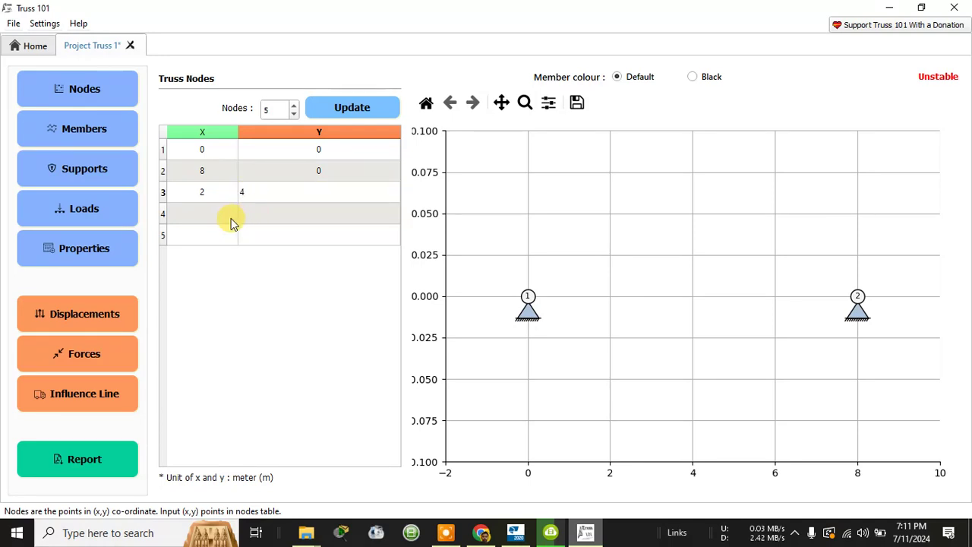
{"action": "left_click", "coordinate": [226, 215]}
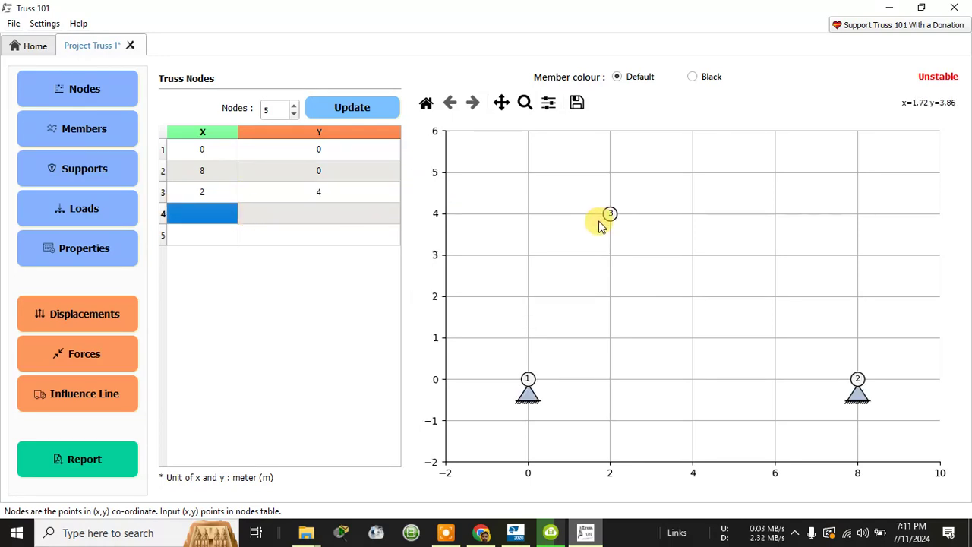
- Place node 4 at (10, 4) and reduce the table to four nodes
{"action": "left_click", "coordinate": [188, 237]}
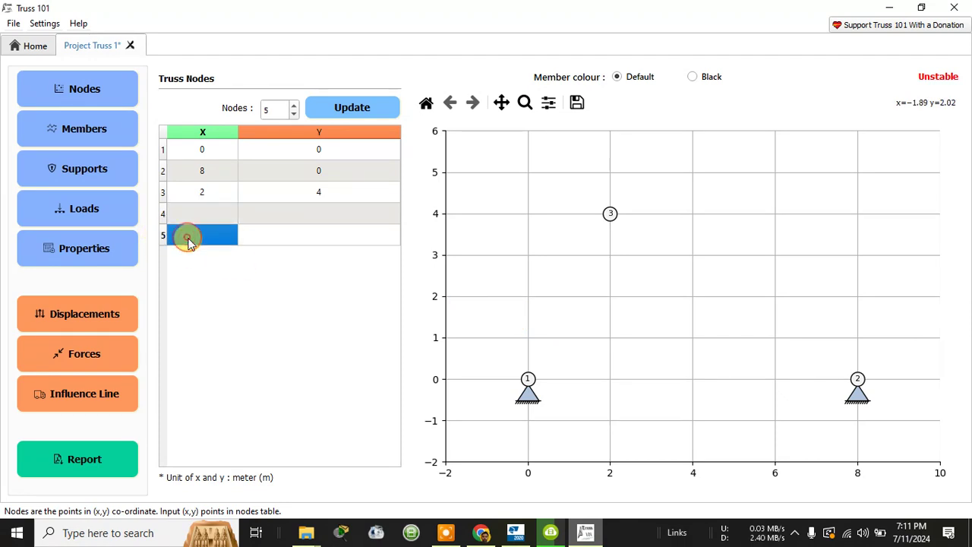
{"action": "type", "text": "10"}
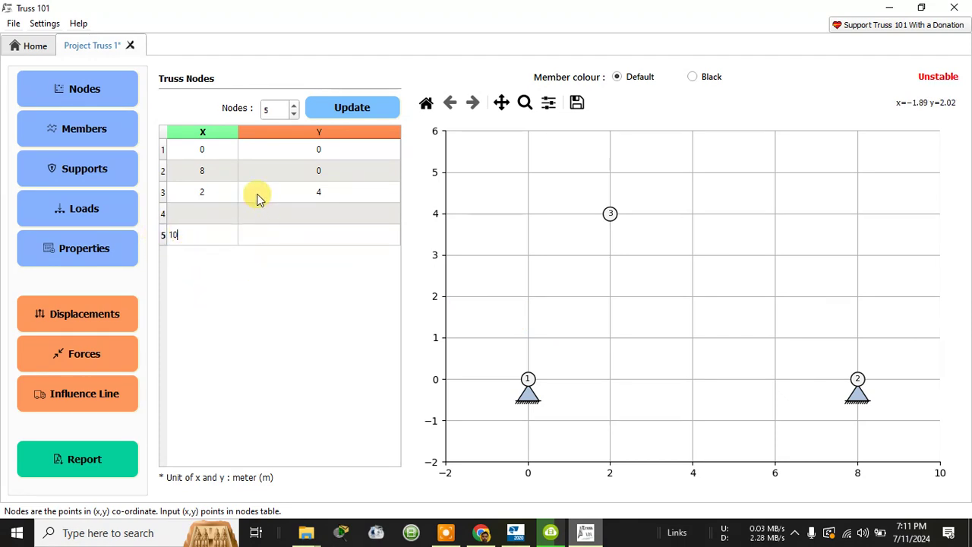
{"action": "left_click", "coordinate": [216, 216]}
{"action": "double_click", "coordinate": [215, 214]}
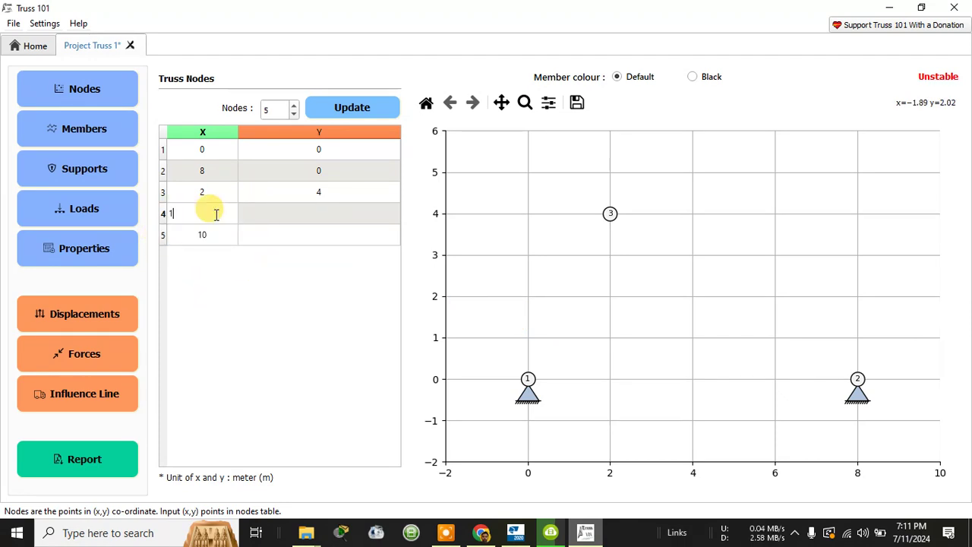
{"action": "type", "text": "10"}
{"action": "left_click", "coordinate": [307, 213]}
{"action": "type", "text": "4"}
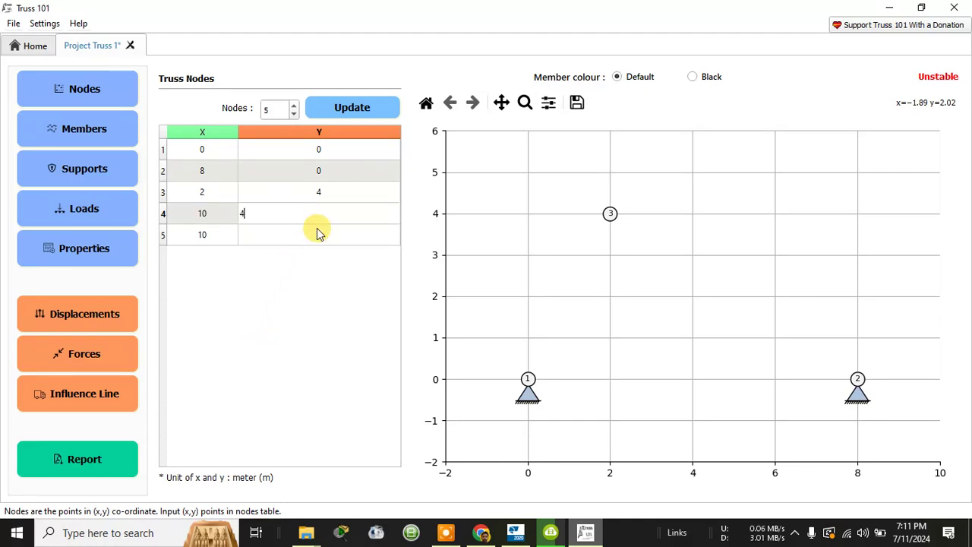
{"action": "left_click", "coordinate": [304, 303]}
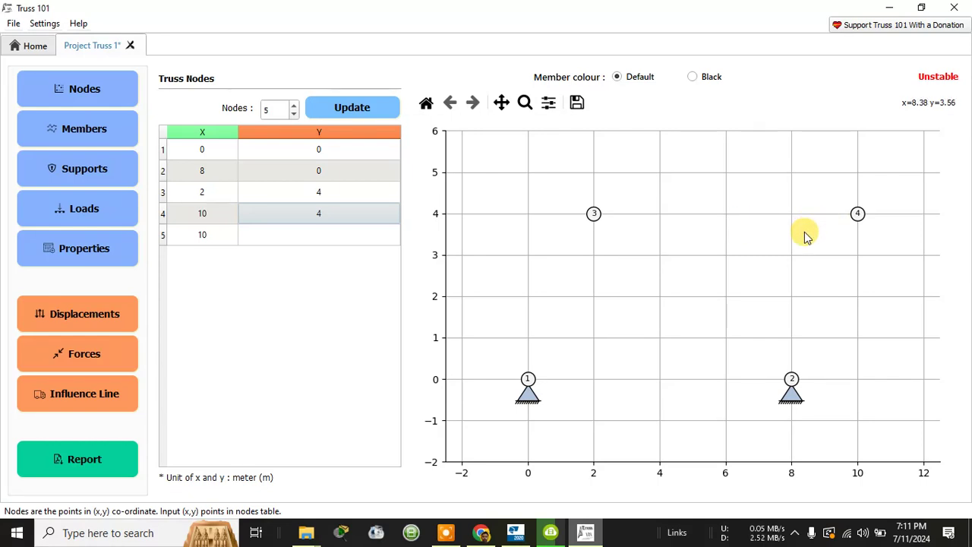
{"action": "left_click", "coordinate": [293, 114]}
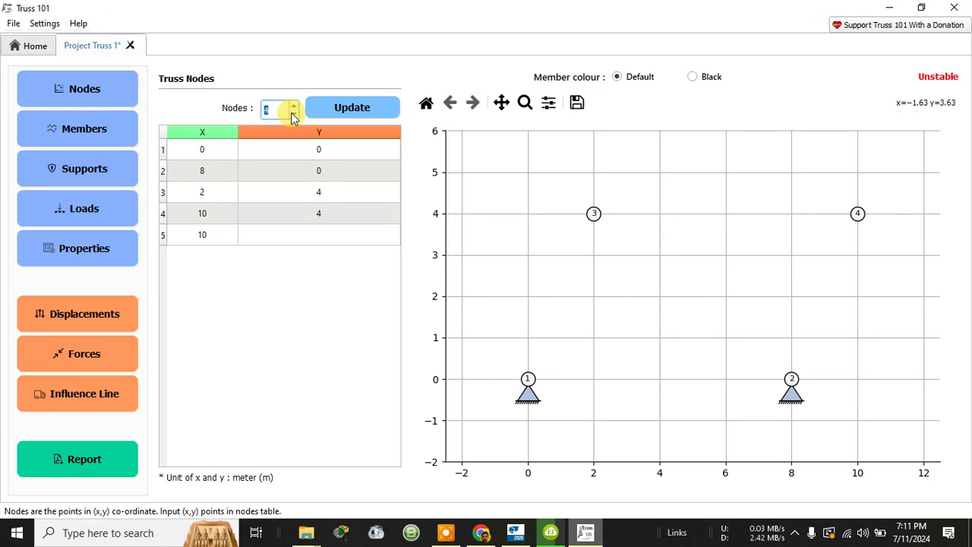
{"action": "left_click", "coordinate": [338, 112]}
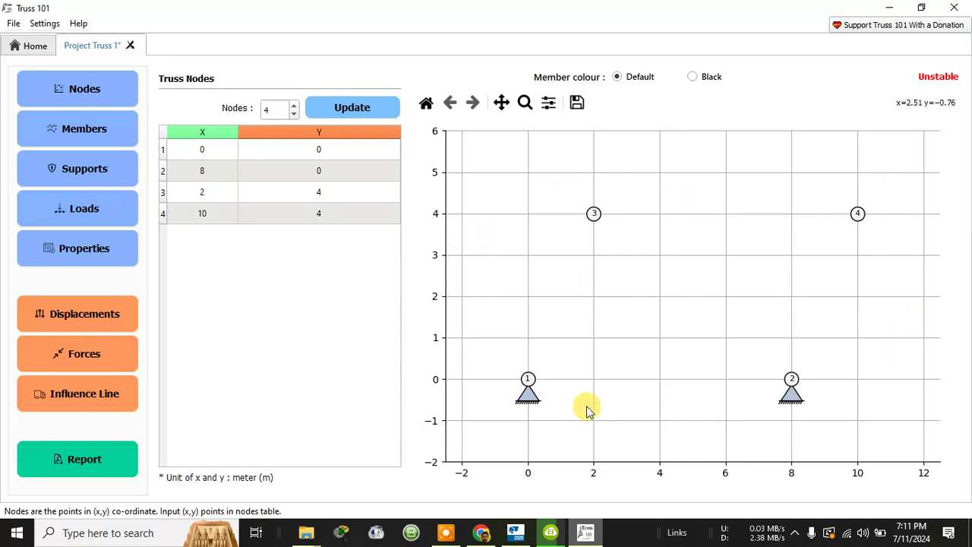
- Open the Members table and set it to five member rows
{"action": "left_click", "coordinate": [89, 131]}
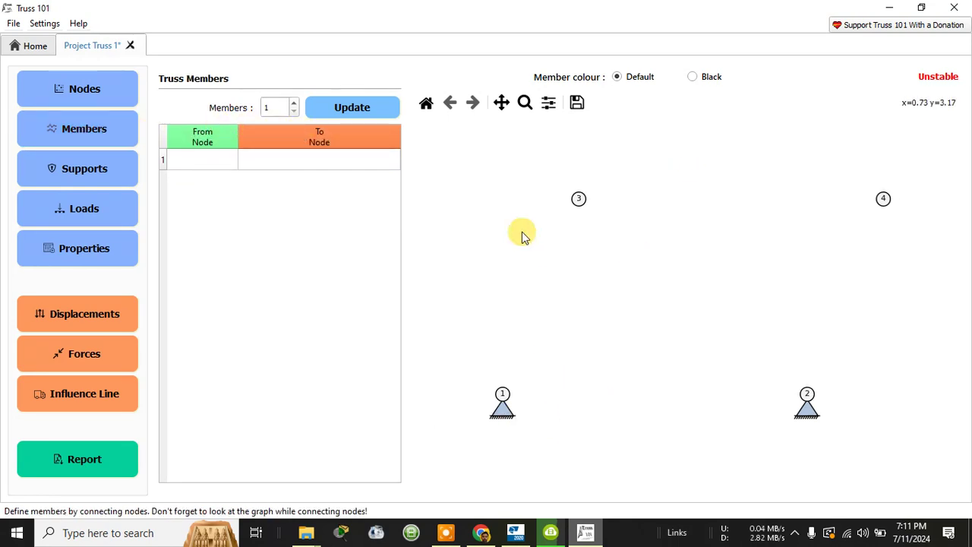
{"action": "left_click", "coordinate": [295, 103]}
{"action": "left_click", "coordinate": [294, 104]}
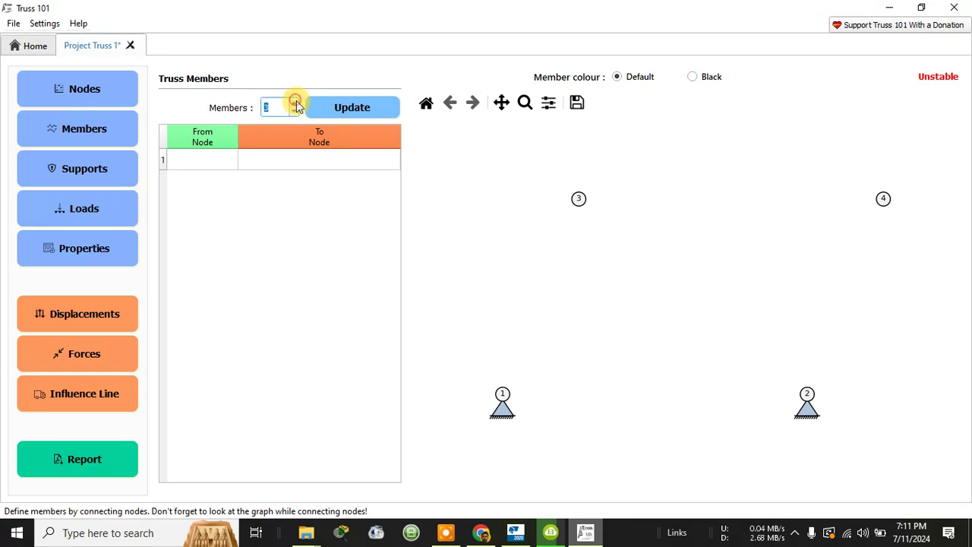
{"action": "left_click", "coordinate": [295, 103]}
{"action": "left_click", "coordinate": [294, 103]}
{"action": "left_click", "coordinate": [329, 106]}
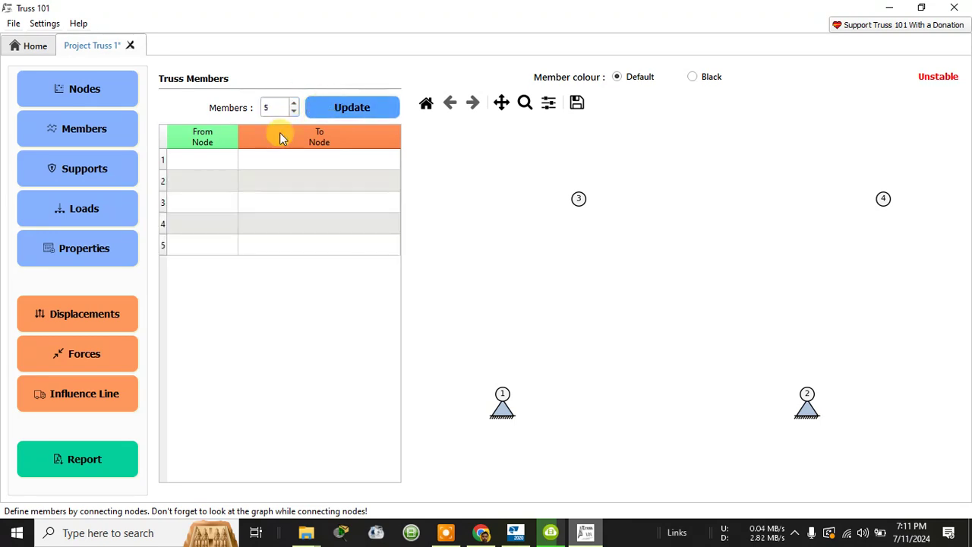
- Connect member 1 between nodes 1 and 2 and member 2 between nodes 1 and 3
{"action": "left_click", "coordinate": [218, 163]}
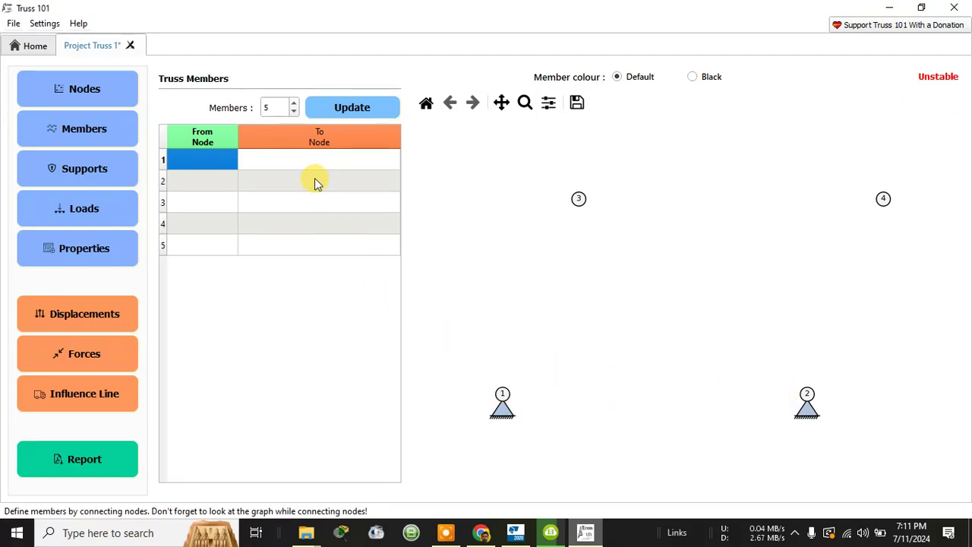
{"action": "type", "text": "1"}
{"action": "left_click", "coordinate": [295, 162]}
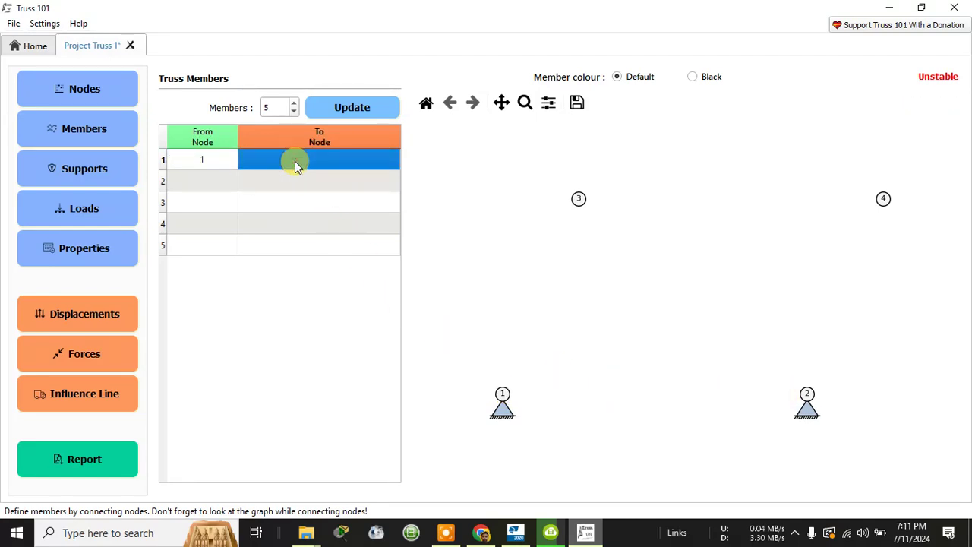
{"action": "type", "text": "1"}
{"action": "key", "text": "BackSpace"}
{"action": "type", "text": "2"}
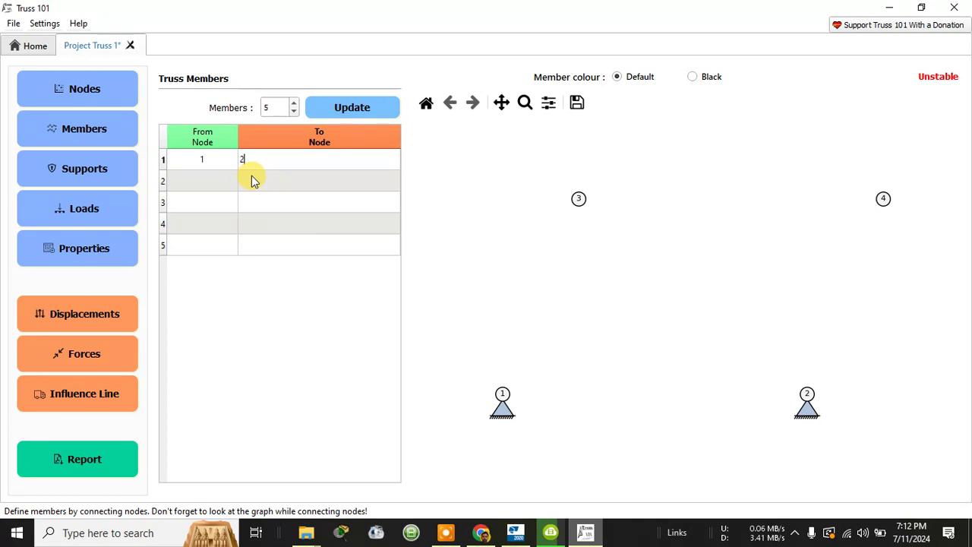
{"action": "key", "text": "Return"}
{"action": "left_click", "coordinate": [225, 182]}
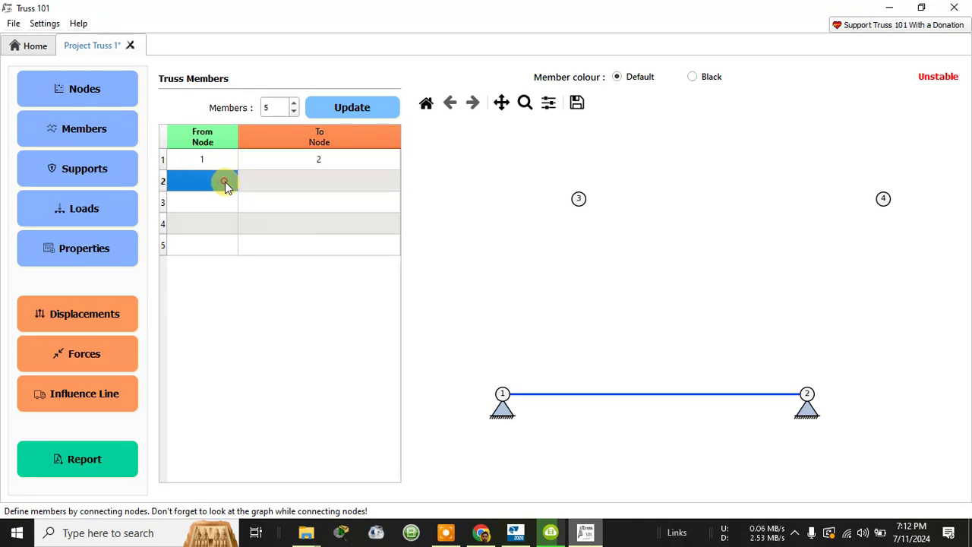
{"action": "double_click", "coordinate": [219, 187]}
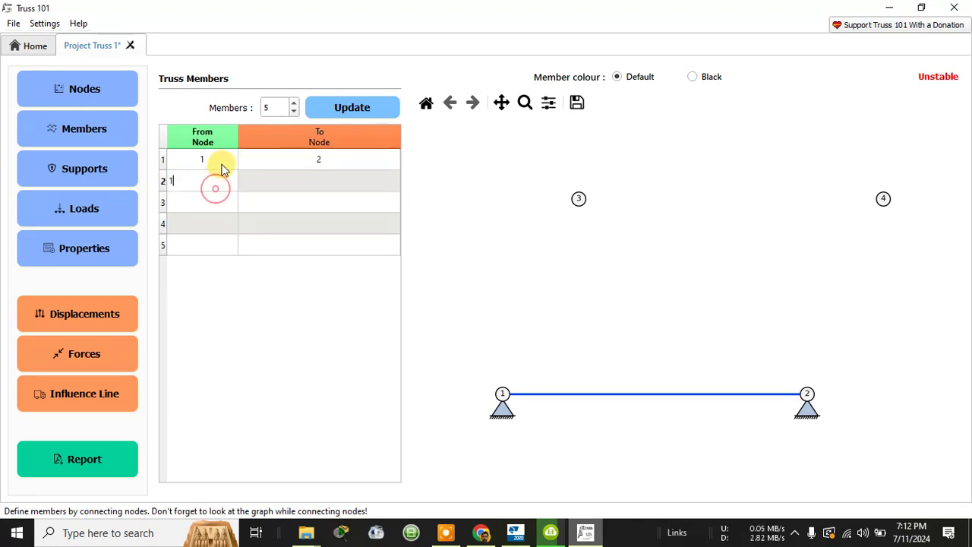
{"action": "type", "text": "1"}
{"action": "left_click", "coordinate": [275, 176]}
{"action": "double_click", "coordinate": [272, 174]}
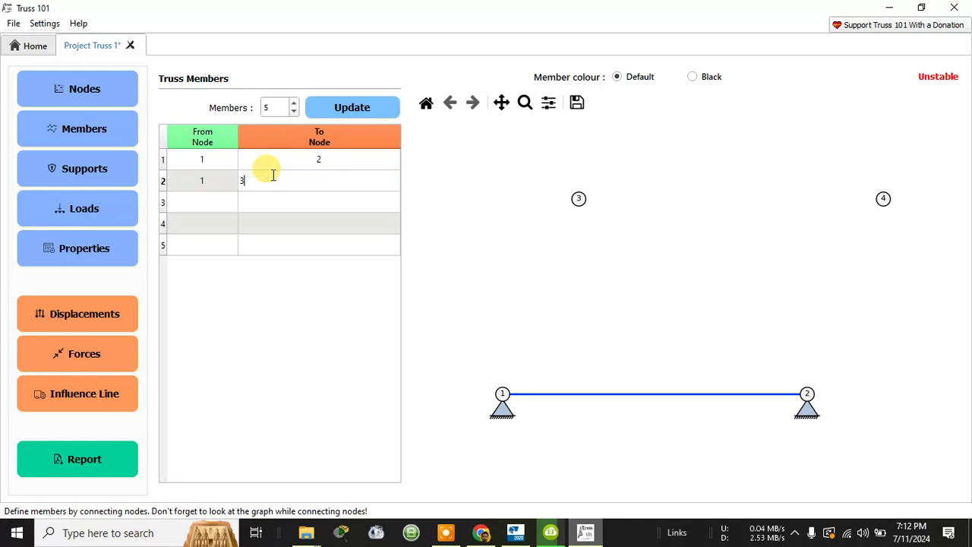
{"action": "type", "text": "3"}
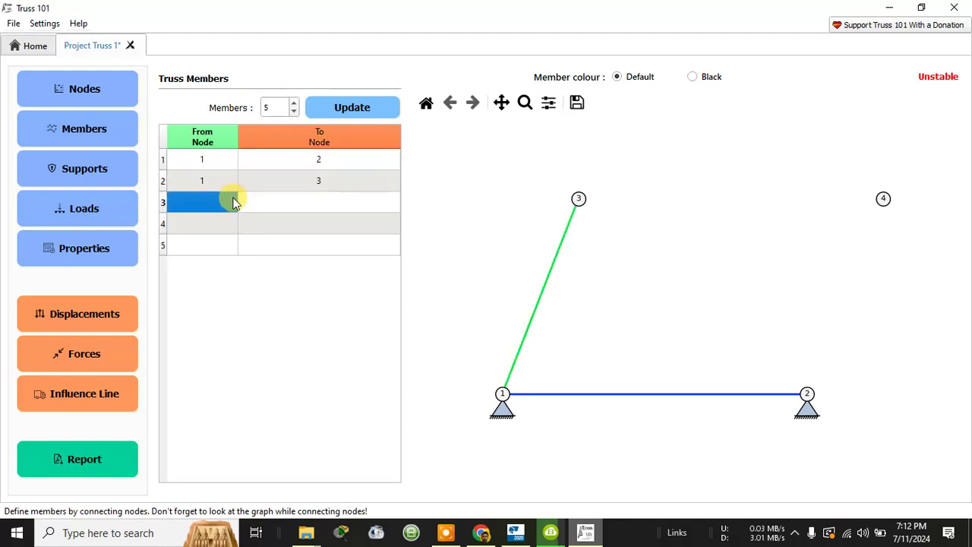
- Connect member 3 between nodes 3 and 4 and member 4 between nodes 2 and 4
{"action": "type", "text": "3"}
{"action": "left_click", "coordinate": [269, 206]}
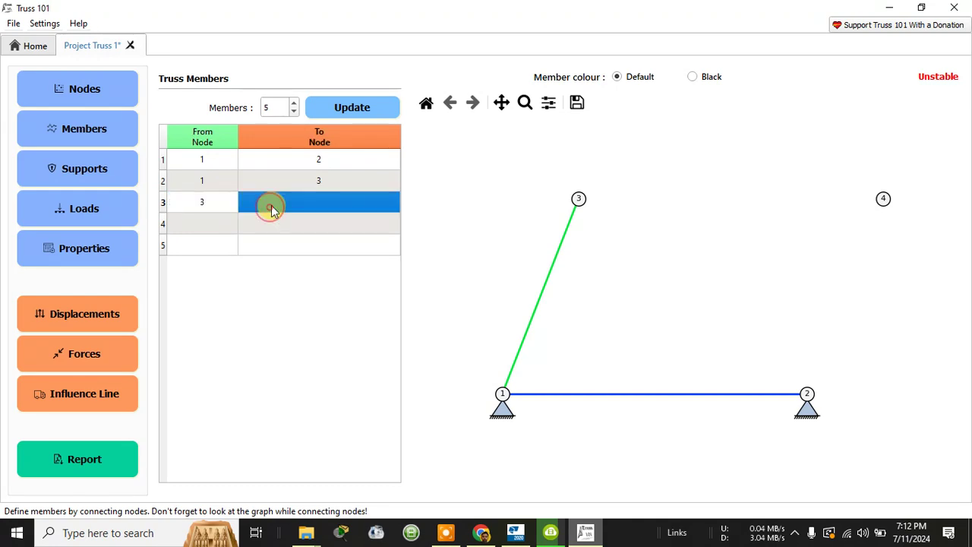
{"action": "type", "text": "4"}
{"action": "left_click", "coordinate": [228, 223]}
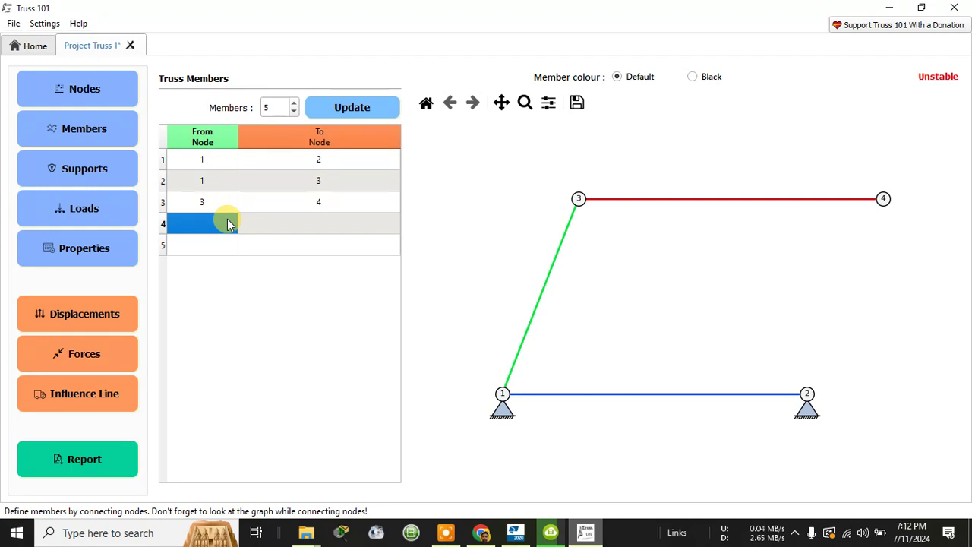
{"action": "type", "text": "2"}
{"action": "left_click", "coordinate": [260, 221]}
{"action": "type", "text": "4"}
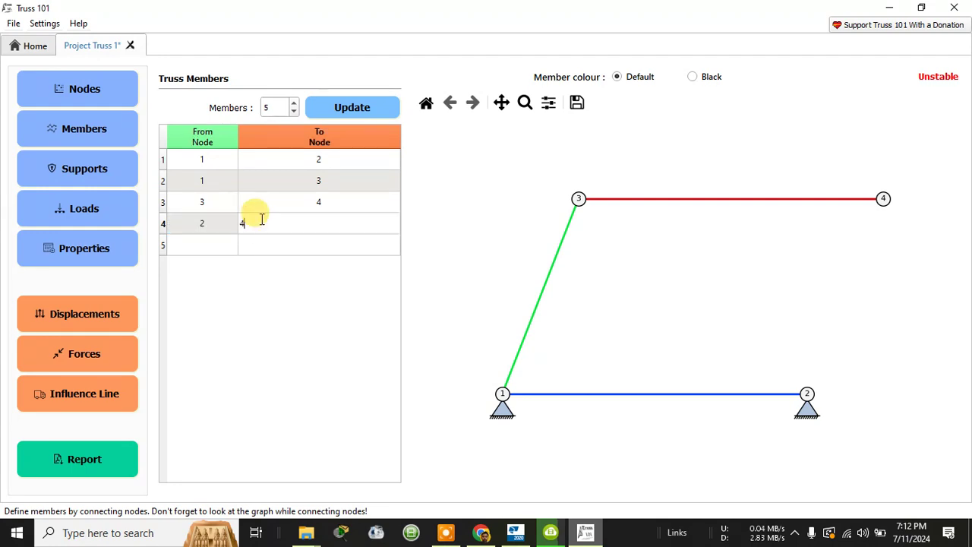
{"action": "key", "text": "Return"}
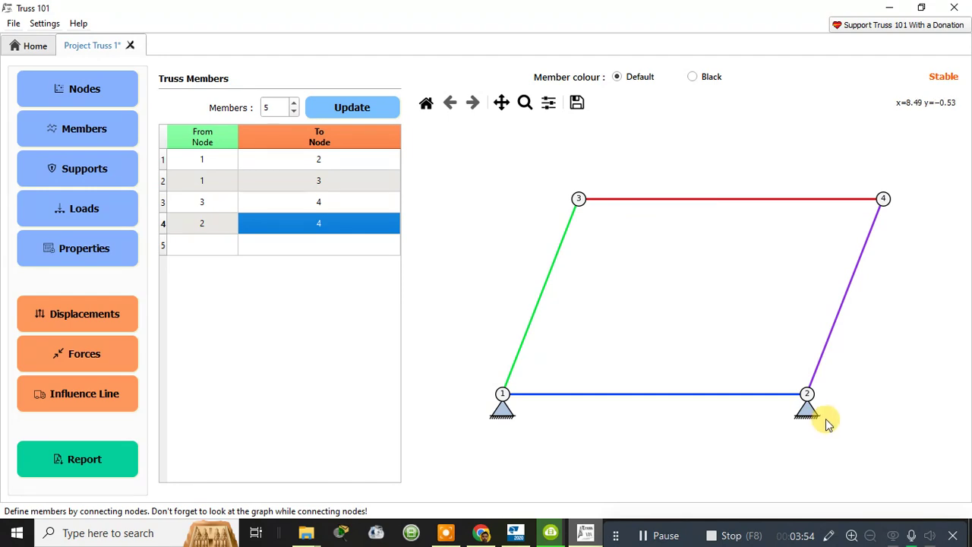
- Enter member 5 in row 5 running from node 3 to node 2
{"action": "left_click", "coordinate": [222, 257]}
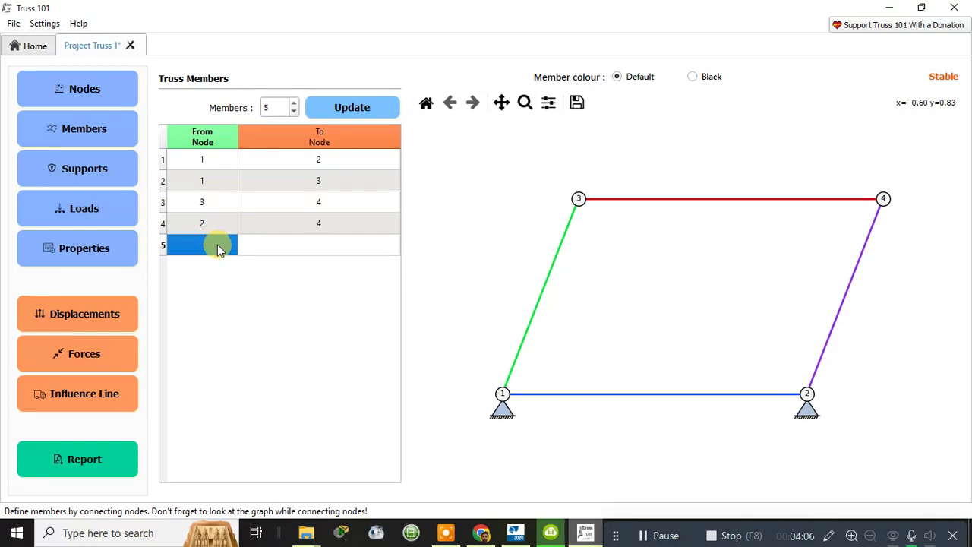
{"action": "type", "text": "3"}
{"action": "left_click", "coordinate": [301, 248]}
{"action": "type", "text": "2"}
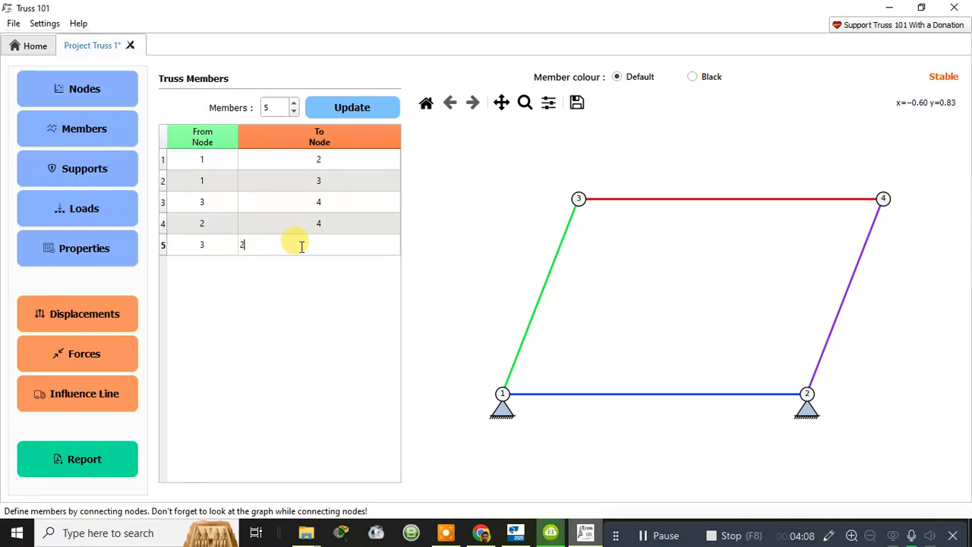
{"action": "left_click", "coordinate": [320, 313]}
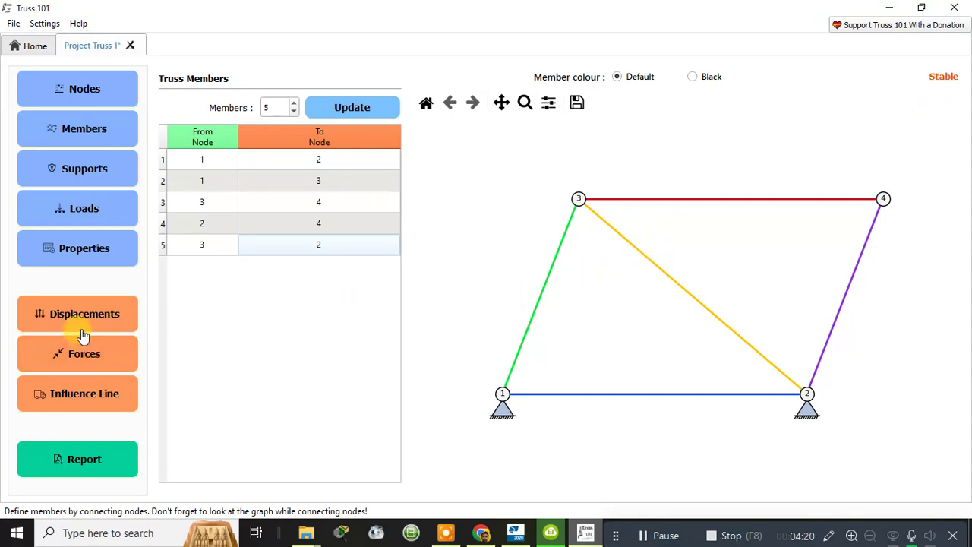
- Keep node 1 pinned and node 2 as a horizontal roller, then open the Loads table
{"action": "left_click", "coordinate": [85, 170]}
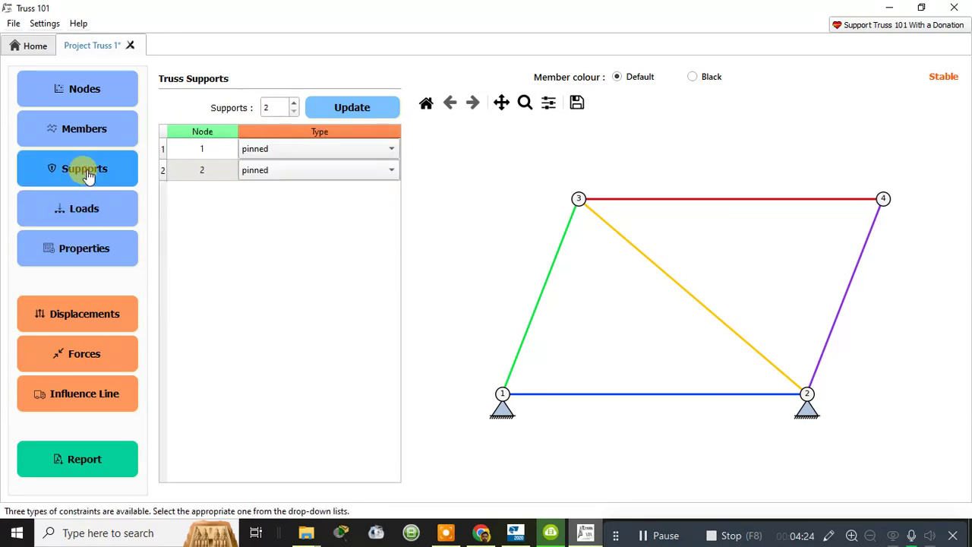
{"action": "left_click", "coordinate": [289, 170]}
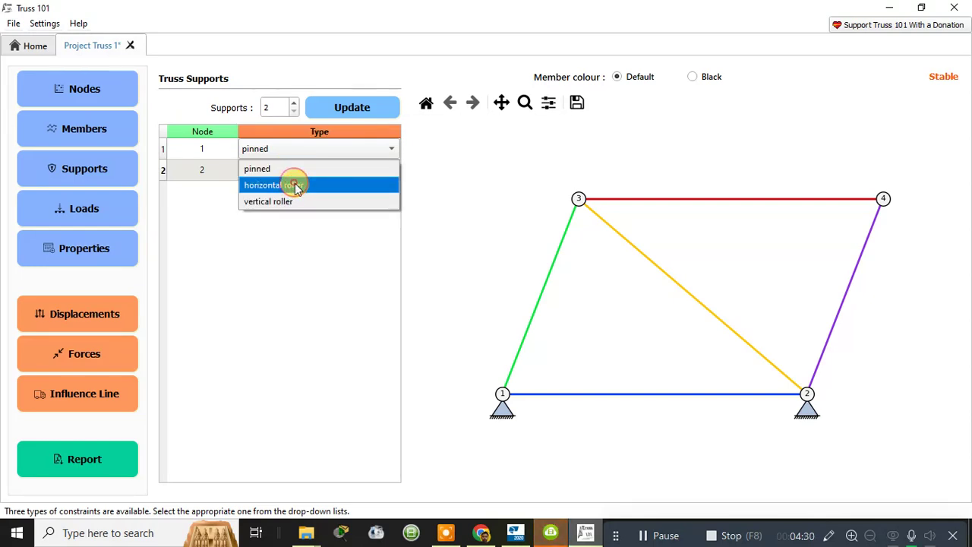
{"action": "left_click", "coordinate": [294, 185]}
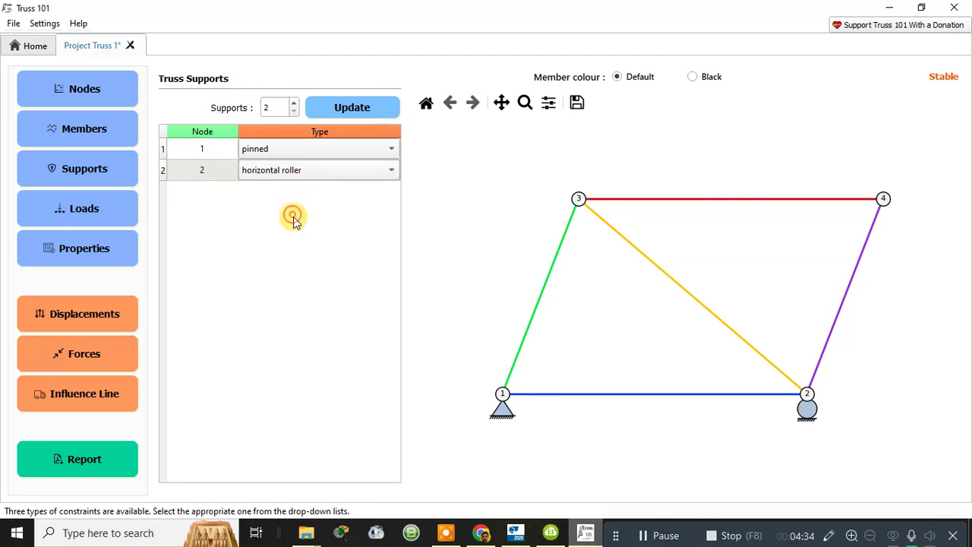
{"action": "left_click", "coordinate": [323, 114]}
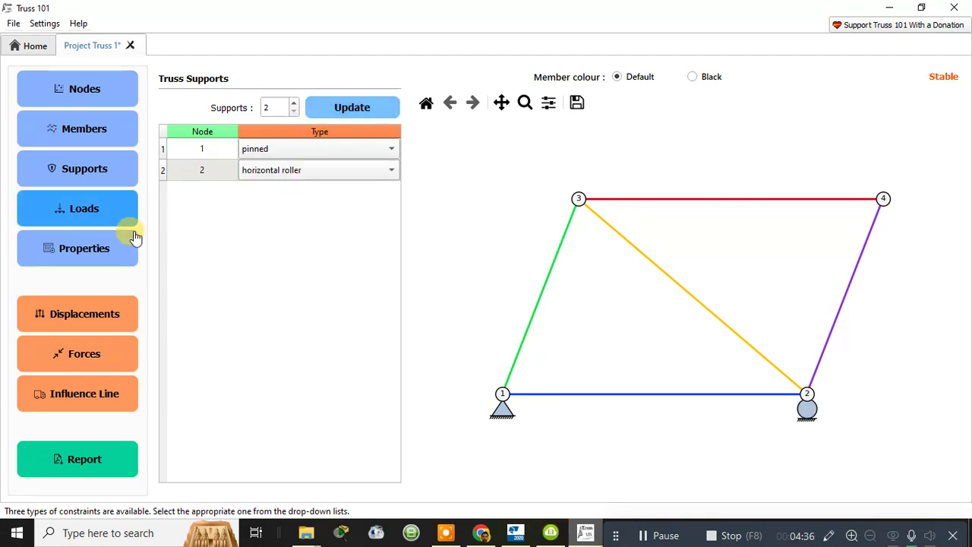
{"action": "left_click", "coordinate": [296, 172]}
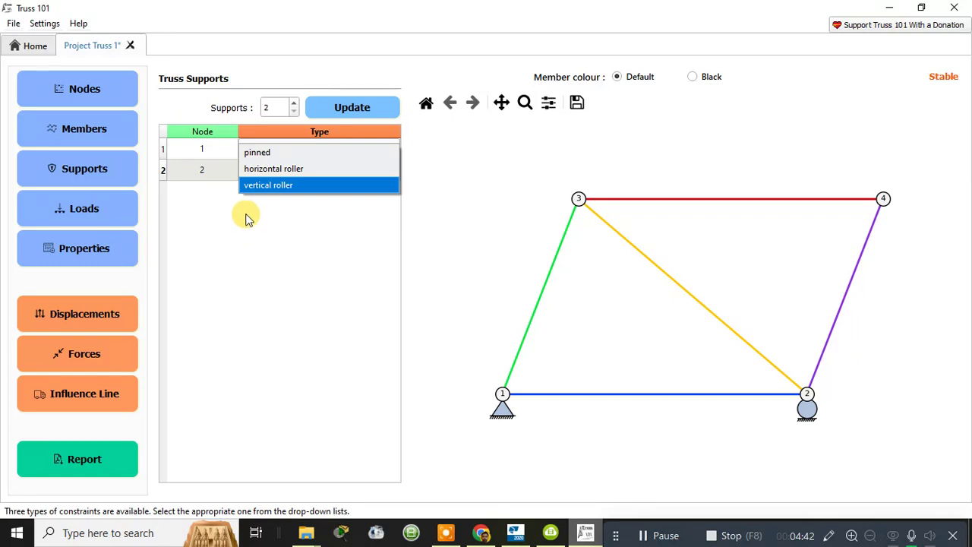
{"action": "left_click", "coordinate": [252, 254]}
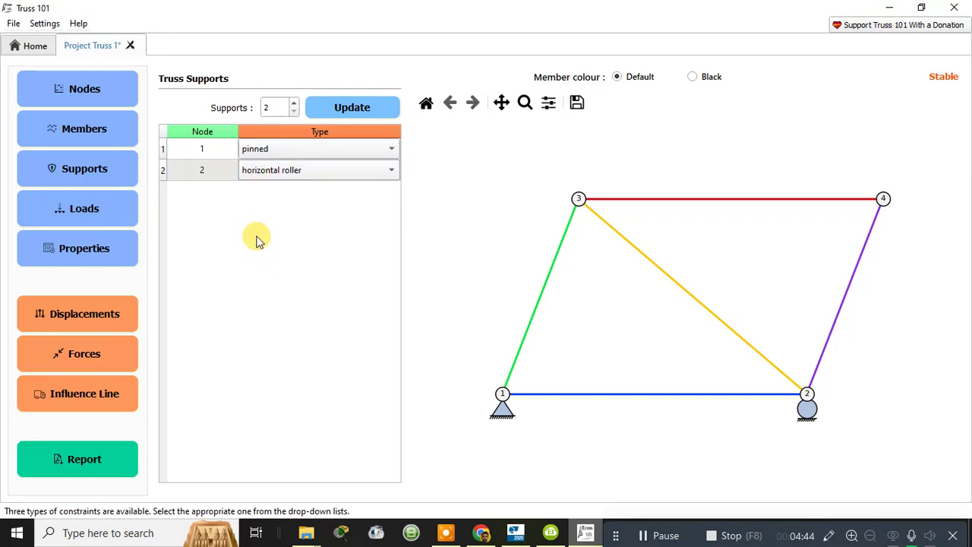
{"action": "left_click", "coordinate": [86, 211]}
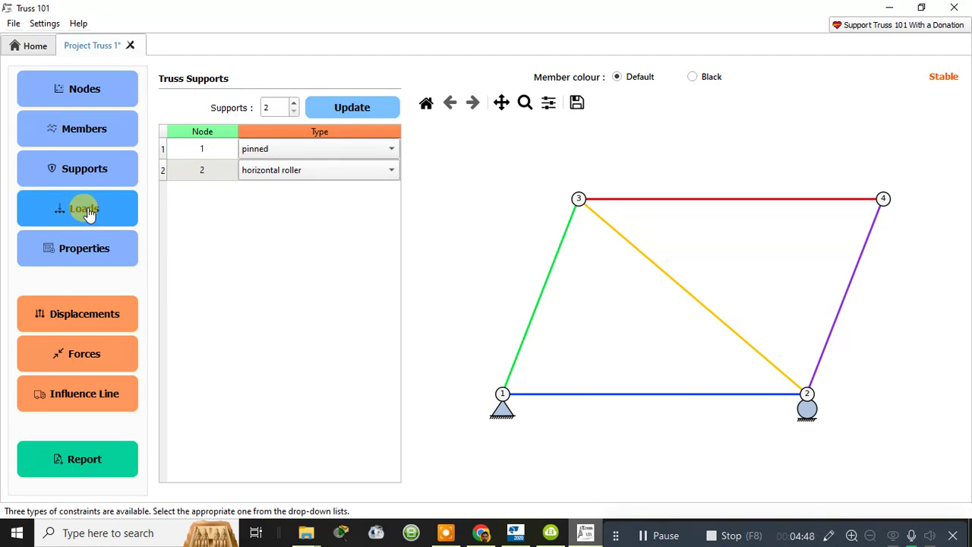
{"action": "left_click", "coordinate": [89, 214]}
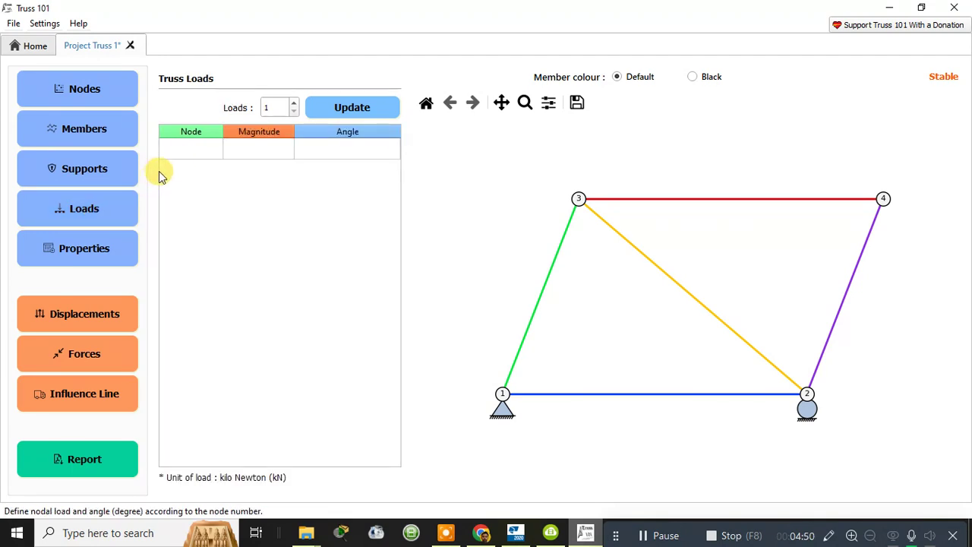
- Assign the first load to node 3, add a second load row, and assign it to node 4
{"action": "left_click", "coordinate": [188, 154]}
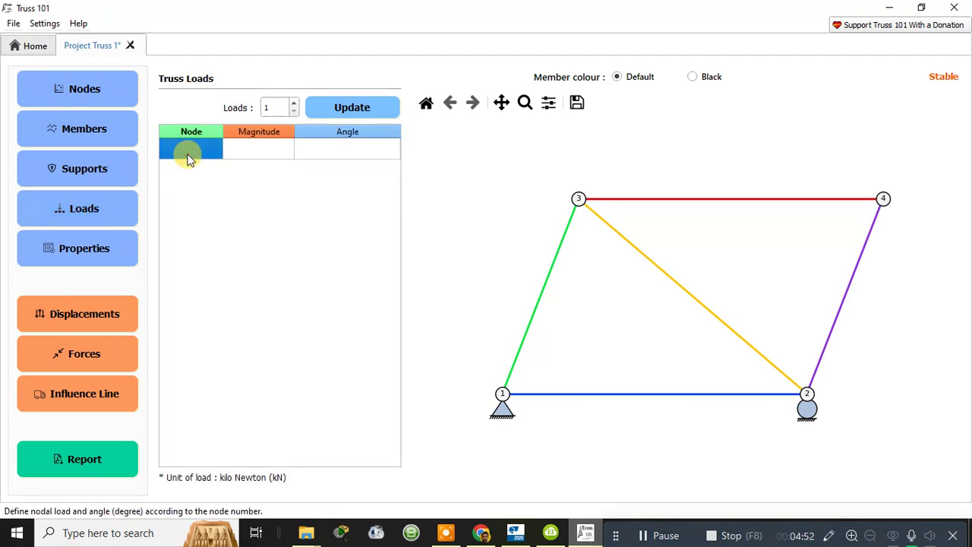
{"action": "type", "text": "3"}
{"action": "left_click", "coordinate": [216, 204]}
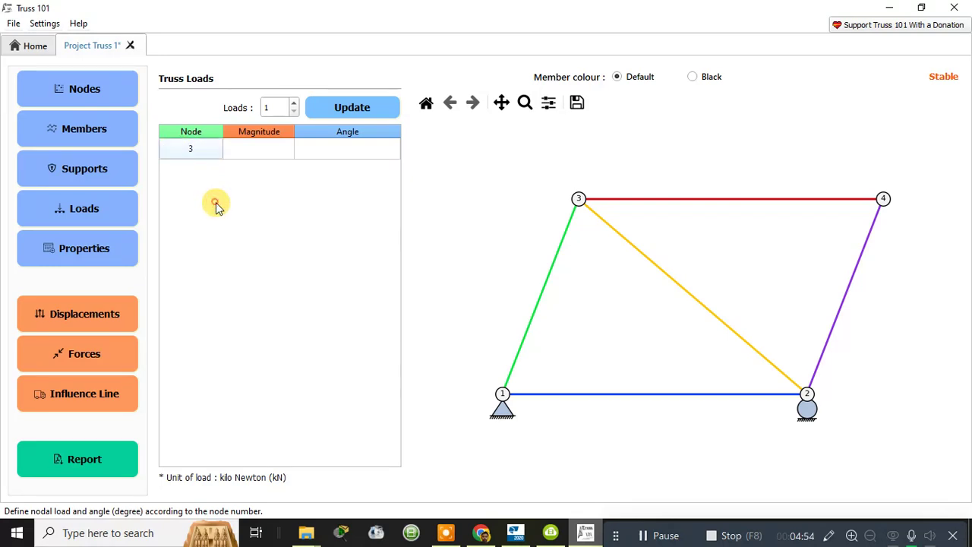
{"action": "left_click", "coordinate": [294, 104]}
{"action": "left_click", "coordinate": [324, 112]}
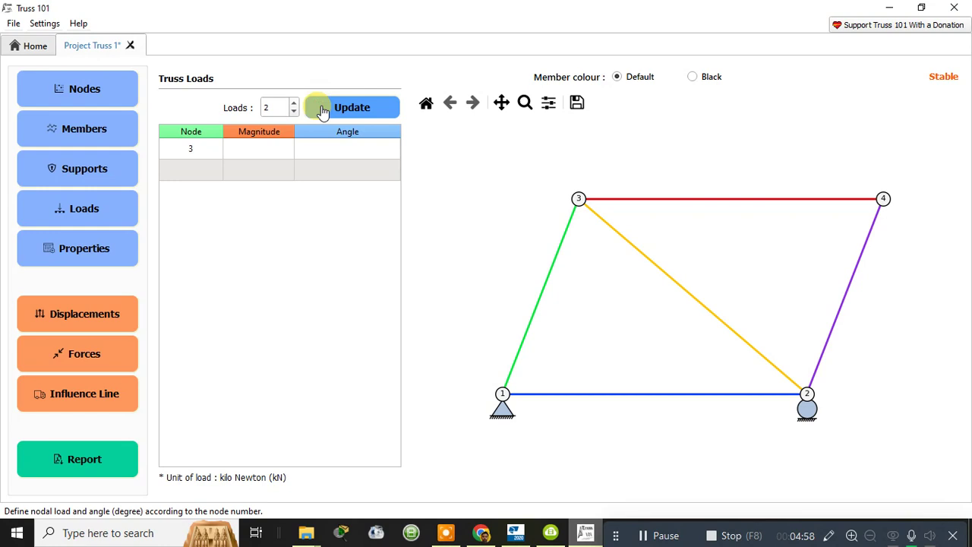
{"action": "left_click", "coordinate": [191, 174]}
{"action": "type", "text": "4"}
- Give node 3's load a magnitude of 50 kN at 90°
{"action": "left_click", "coordinate": [247, 150]}
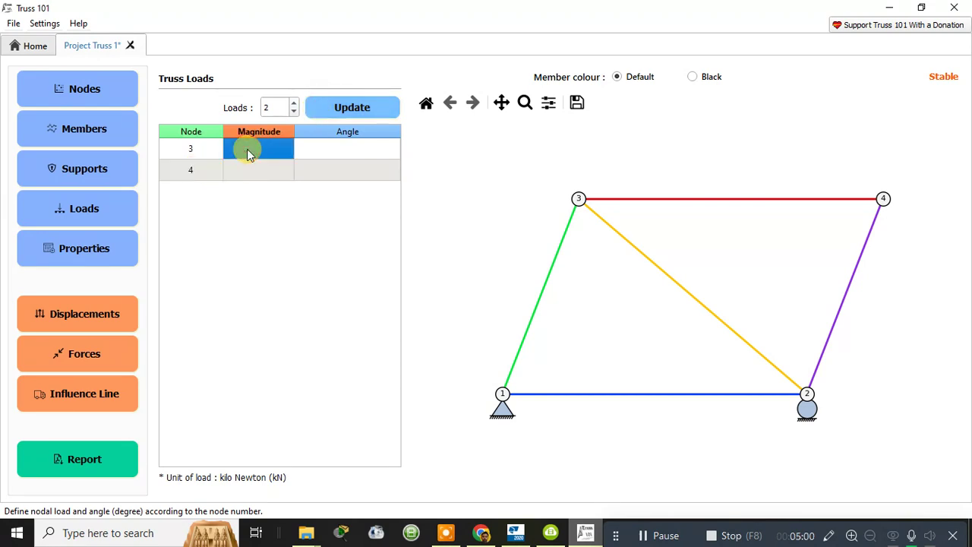
{"action": "type", "text": "50"}
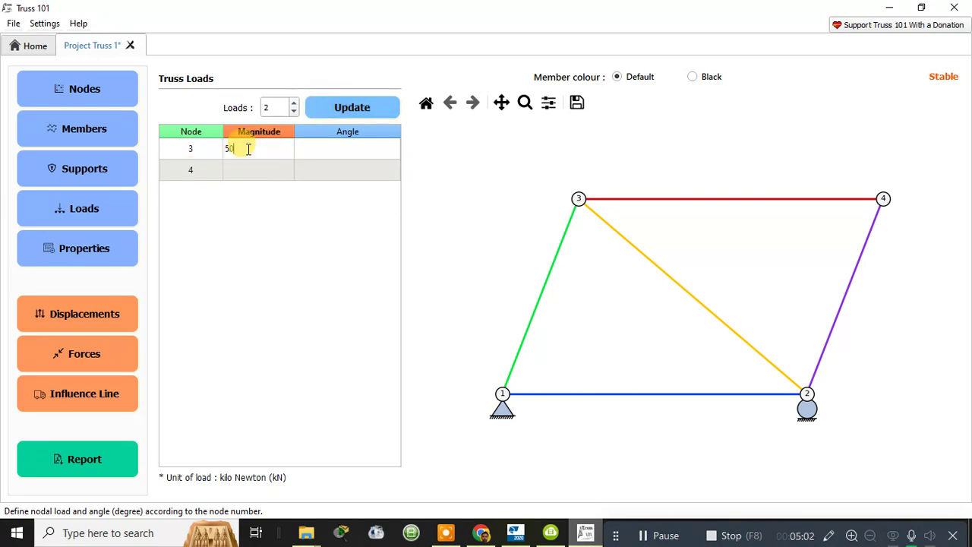
{"action": "left_click", "coordinate": [336, 147]}
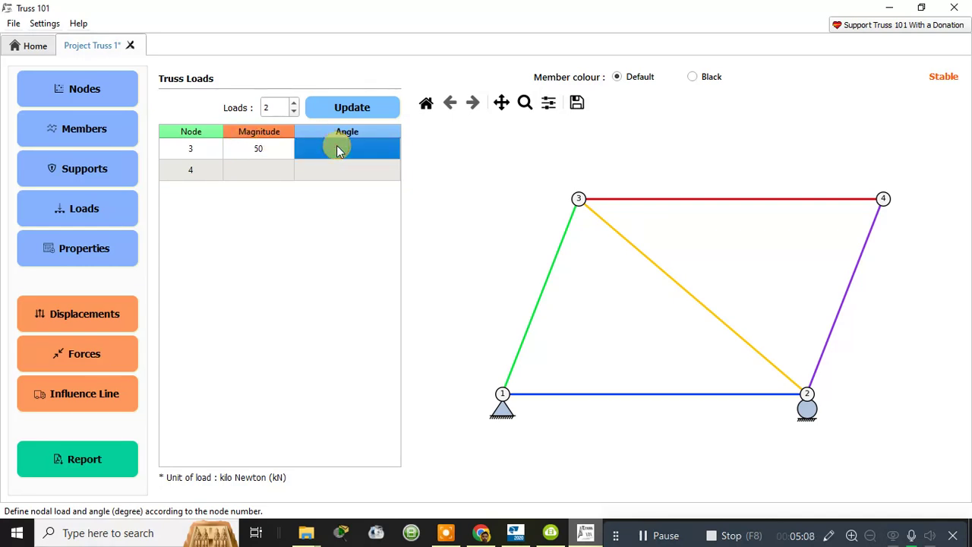
{"action": "double_click", "coordinate": [337, 148]}
{"action": "type", "text": "90"}
{"action": "key", "text": "Return"}
- Set node 4's load to 100 kN at -90° and view the solved member forces
{"action": "left_click", "coordinate": [256, 170]}
{"action": "double_click", "coordinate": [256, 169]}
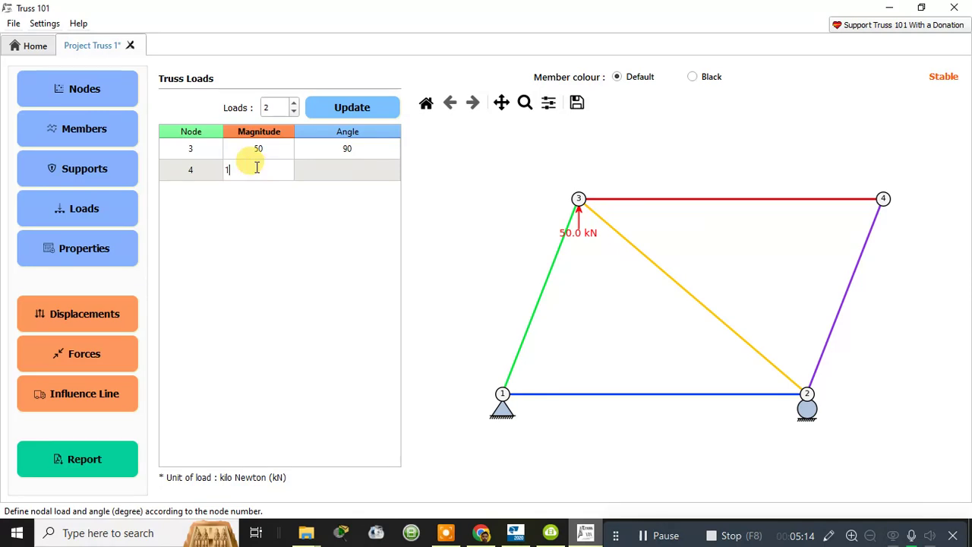
{"action": "type", "text": "100"}
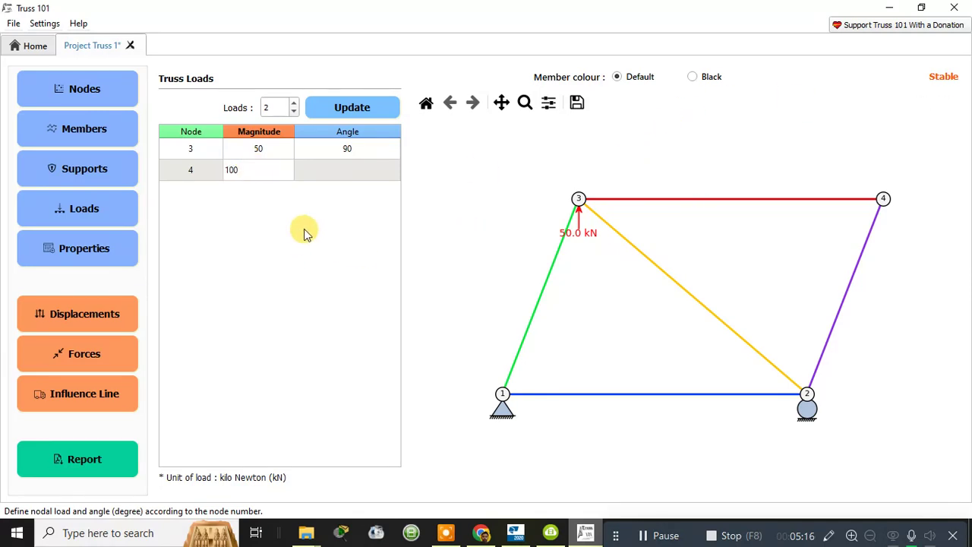
{"action": "left_click", "coordinate": [326, 174]}
{"action": "double_click", "coordinate": [326, 173]}
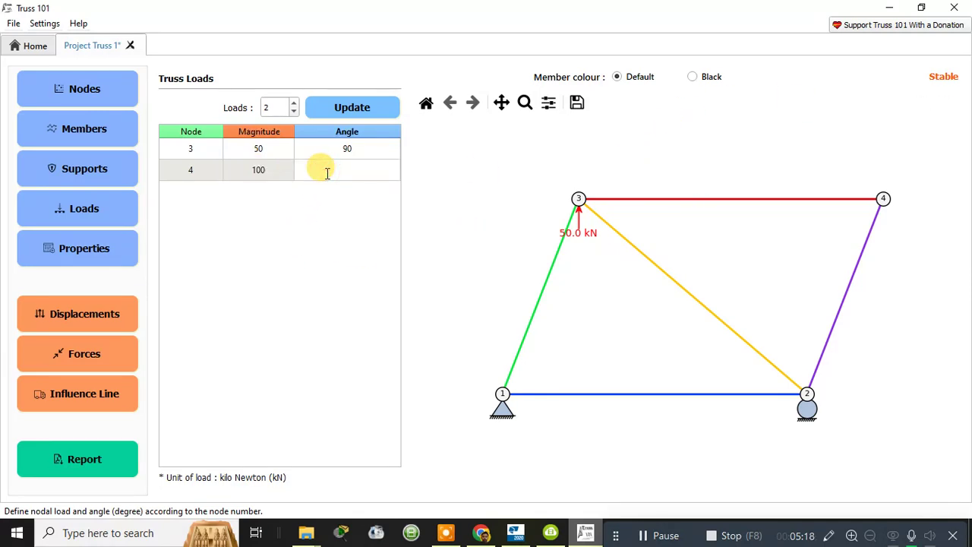
{"action": "type", "text": "-90"}
{"action": "key", "text": "Return"}
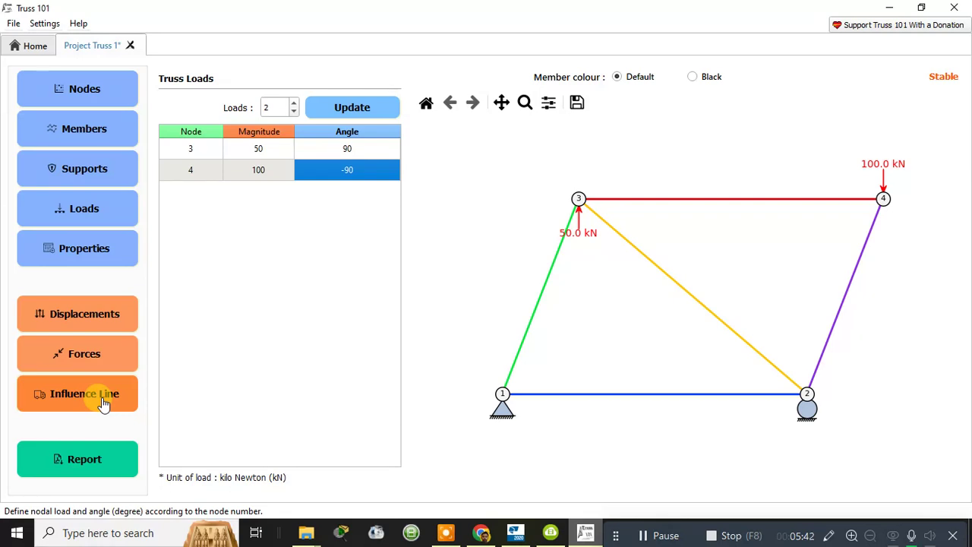
{"action": "left_click", "coordinate": [98, 355]}
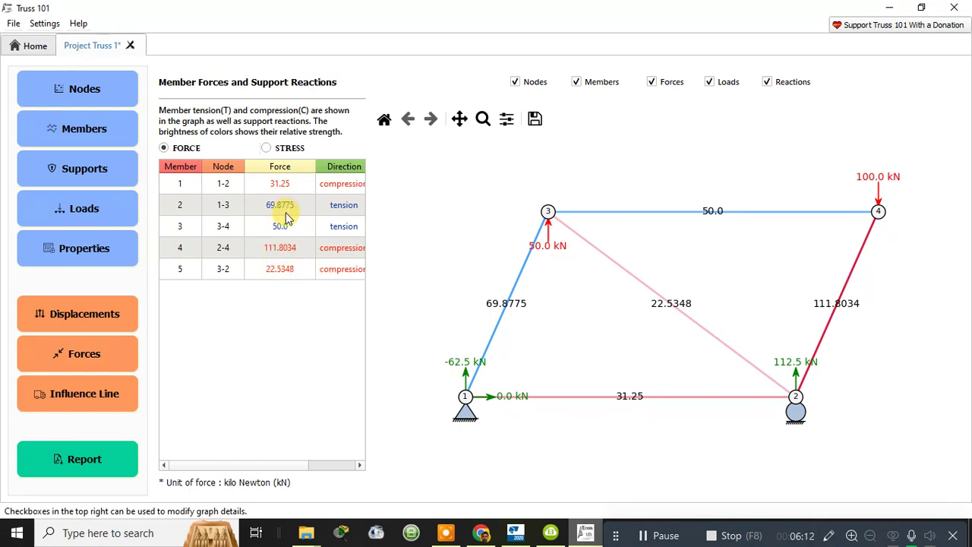
- Open the Properties page showing modulus of elasticity 29000 and area 1.00
{"action": "left_click", "coordinate": [96, 260]}
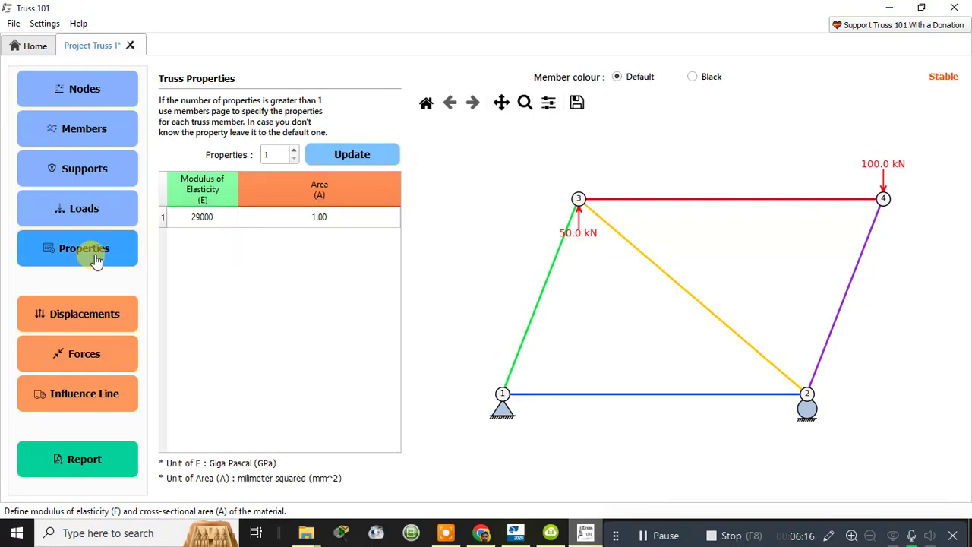
- Check the default modulus of elasticity, then return to the Member Forces results
{"action": "left_click", "coordinate": [218, 220]}
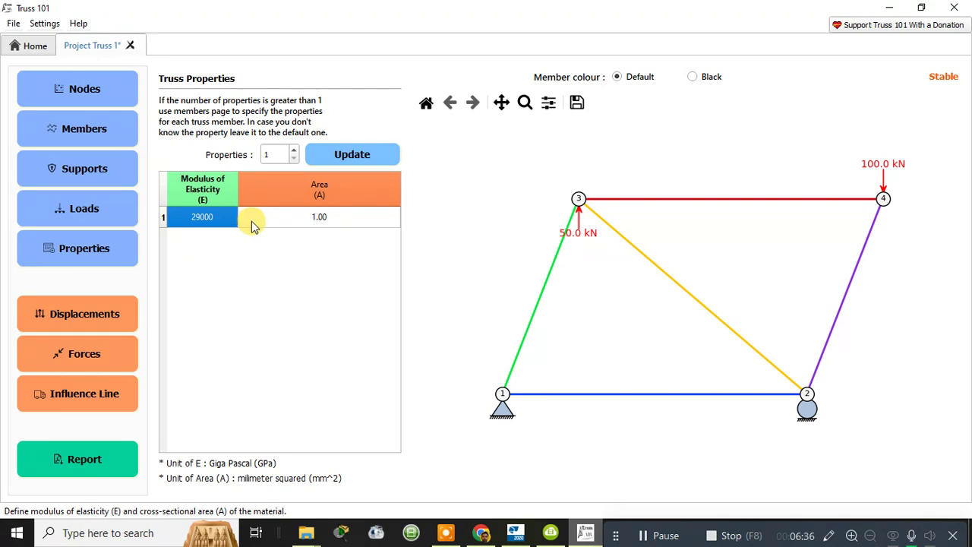
{"action": "left_click", "coordinate": [78, 360]}
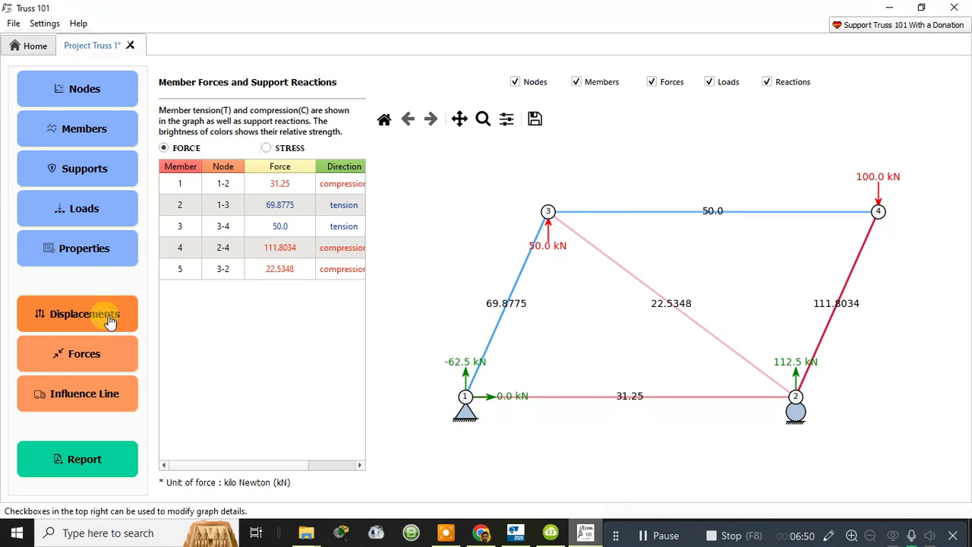
- Display the nodal displacements in mm and animate the truss's deflected shape
{"action": "left_click", "coordinate": [109, 321]}
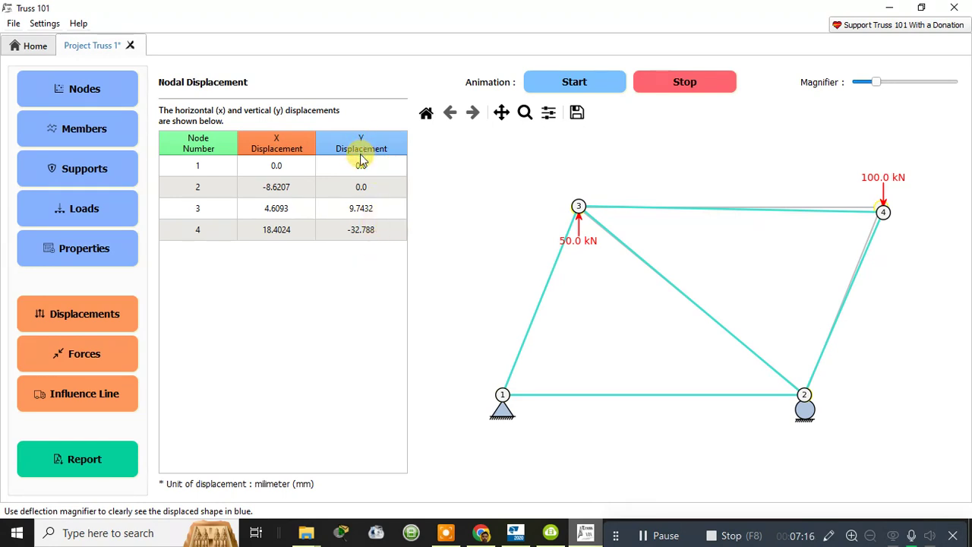
{"action": "left_click", "coordinate": [553, 88]}
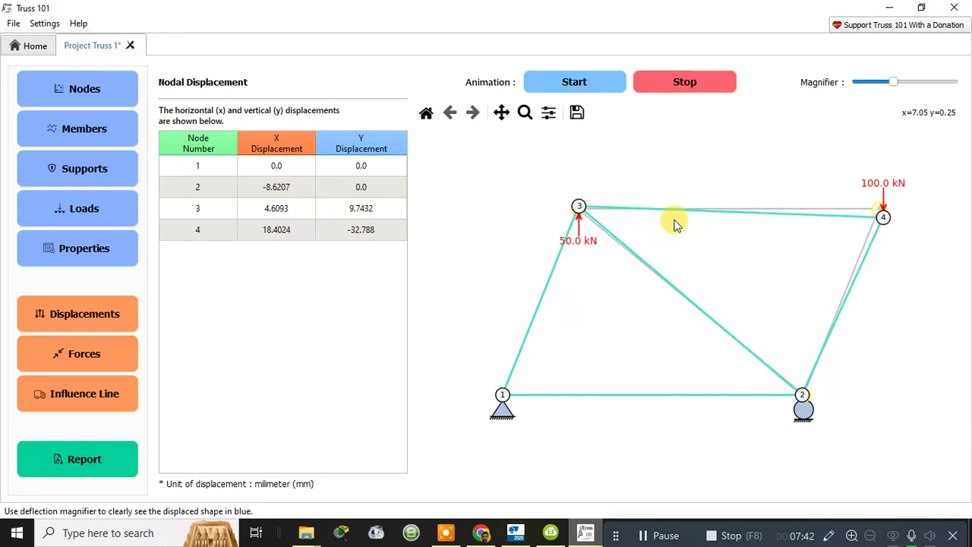
- Review nodes 2–4 displacements, including node 4's −32.788 mm vertical value, then stop the animation
{"action": "left_click", "coordinate": [278, 209]}
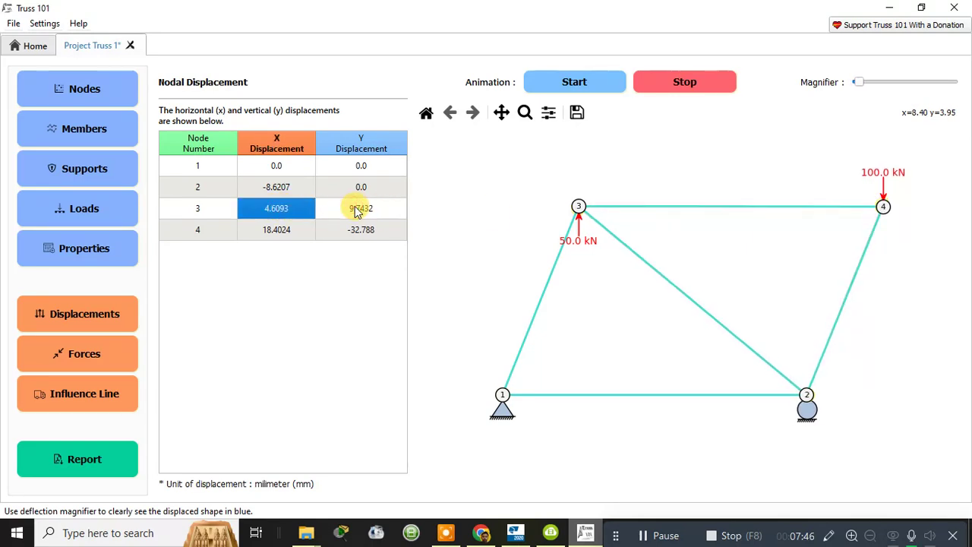
{"action": "left_click", "coordinate": [357, 210]}
{"action": "left_click", "coordinate": [276, 232]}
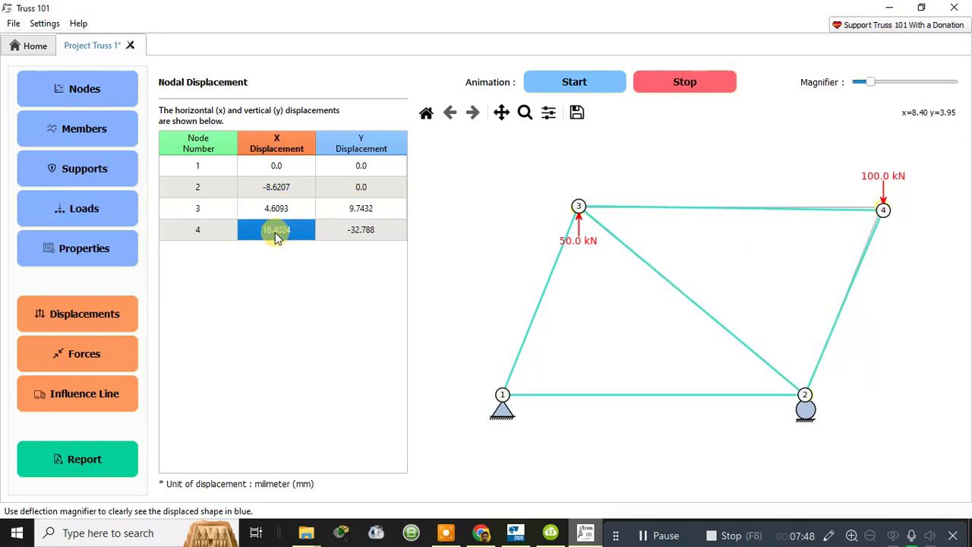
{"action": "left_click", "coordinate": [332, 237]}
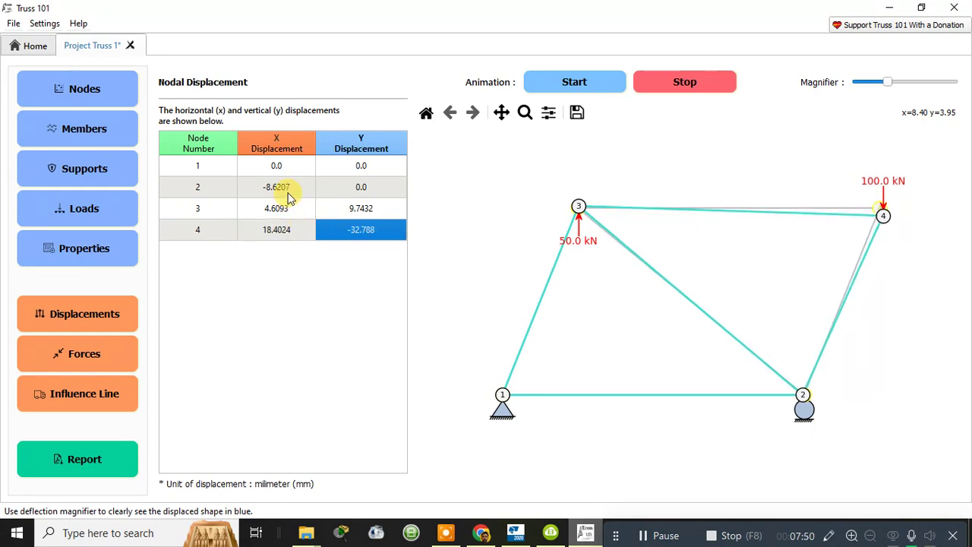
{"action": "left_click", "coordinate": [288, 196]}
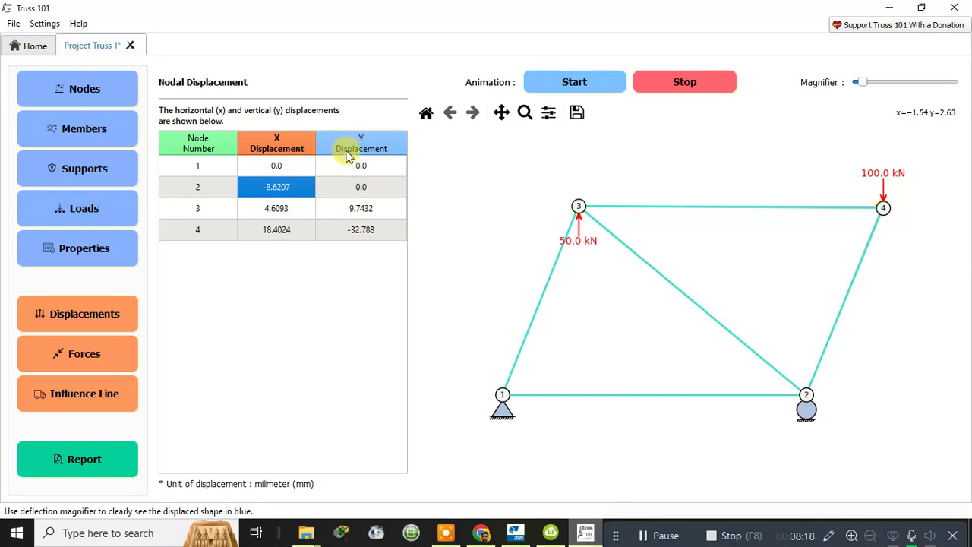
{"action": "left_click", "coordinate": [730, 82]}
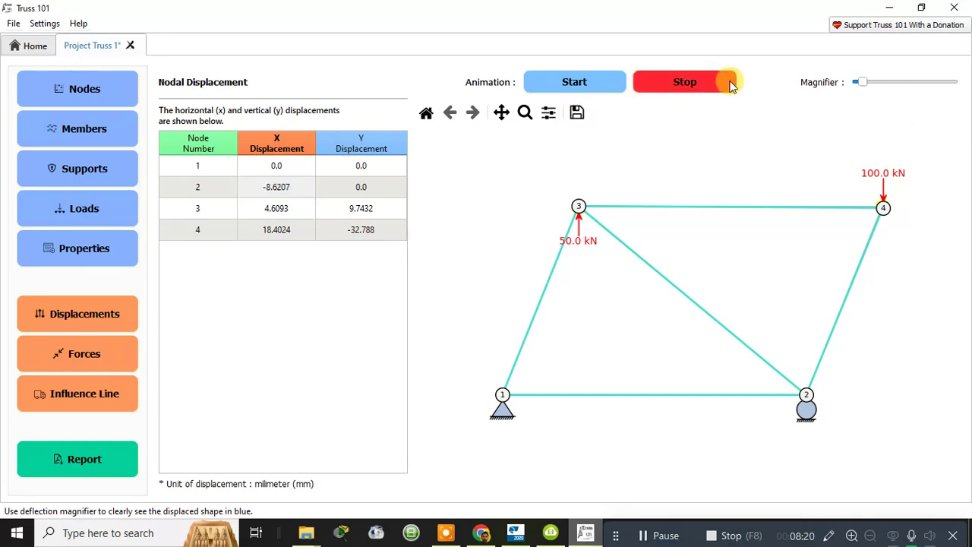
- Calculate member 1's influence line for a load path from node 1 to node 2 (0.0 kN)
{"action": "left_click", "coordinate": [80, 407]}
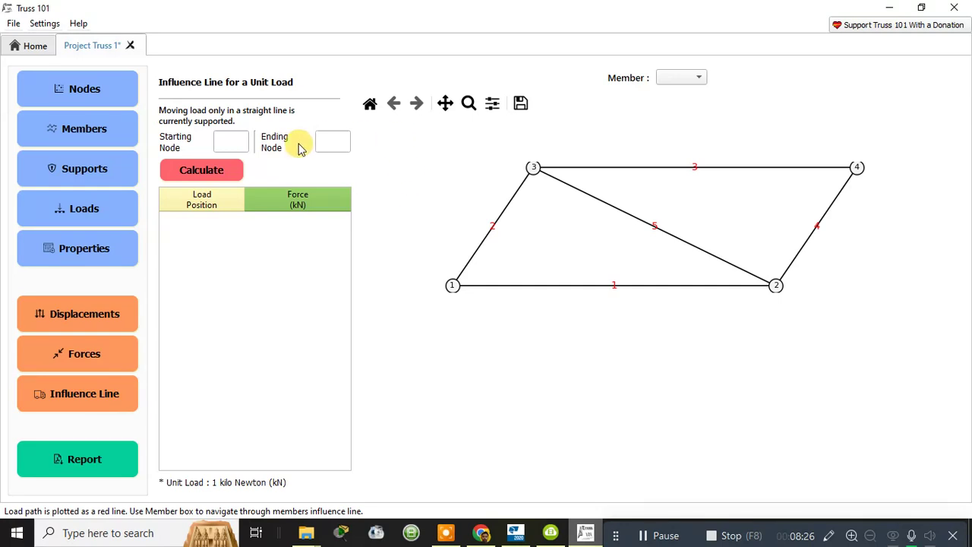
{"action": "left_click", "coordinate": [240, 141]}
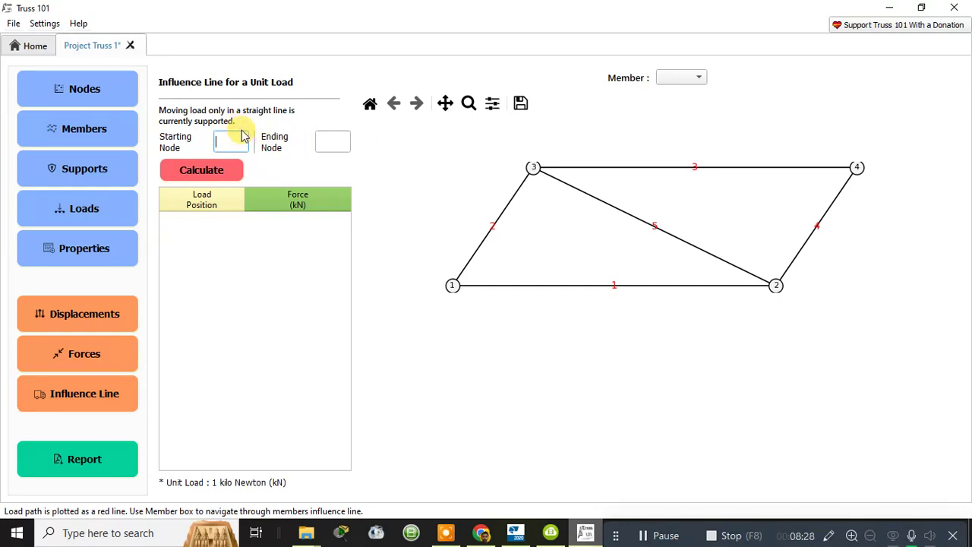
{"action": "type", "text": "1"}
{"action": "left_click", "coordinate": [331, 144]}
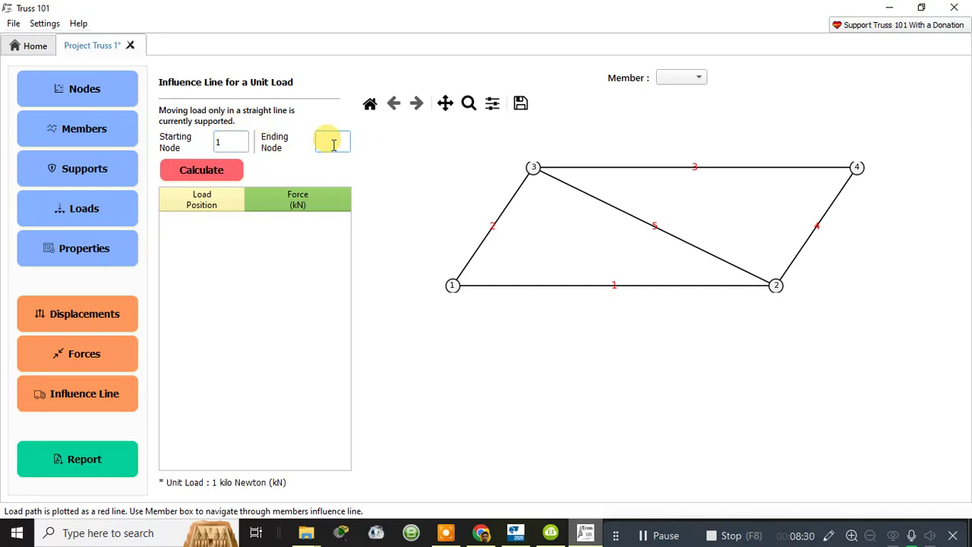
{"action": "type", "text": "2"}
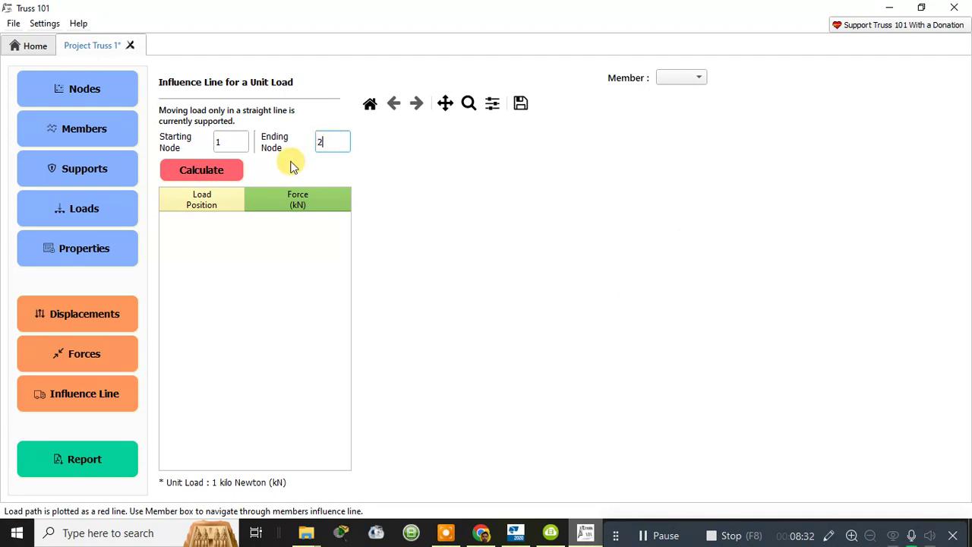
{"action": "left_click", "coordinate": [218, 171]}
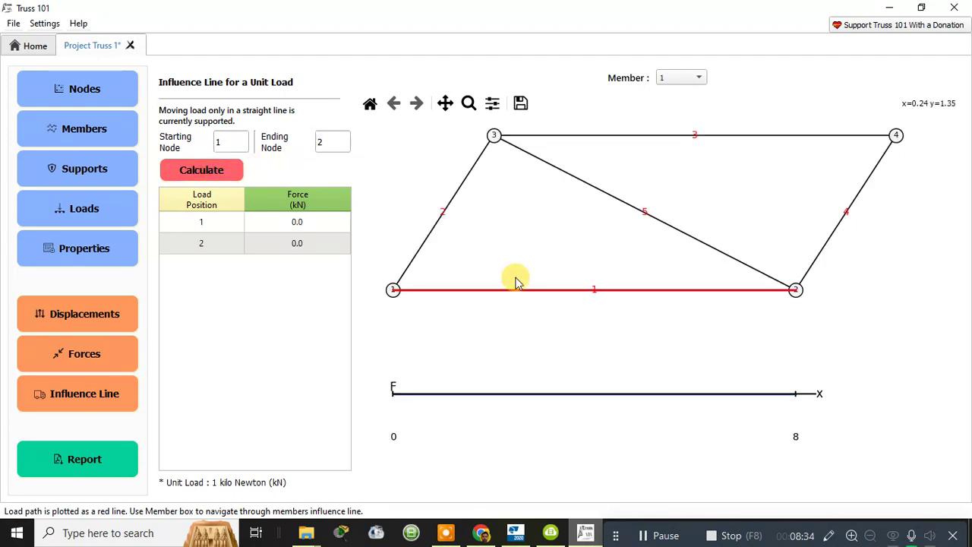
{"action": "double_click", "coordinate": [333, 137]}
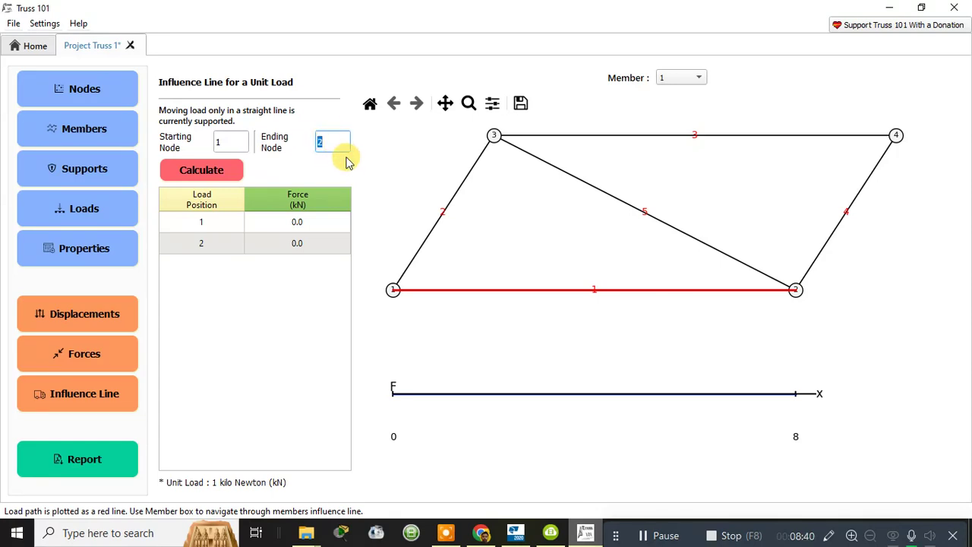
- Compute member 1's influence lines for paths 1–4 and 2–4 (−0.1251 kN at node 4), then open Report
{"action": "type", "text": "4"}
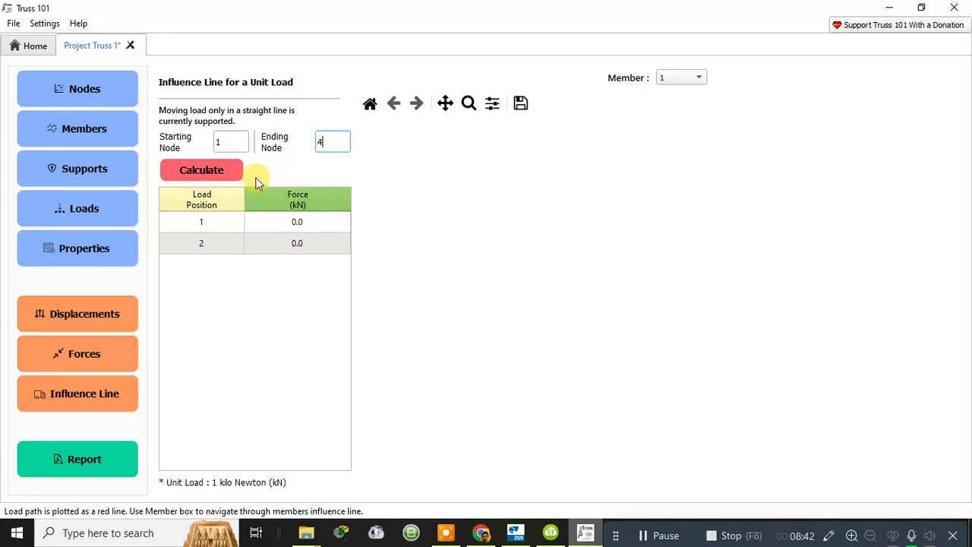
{"action": "left_click", "coordinate": [230, 172]}
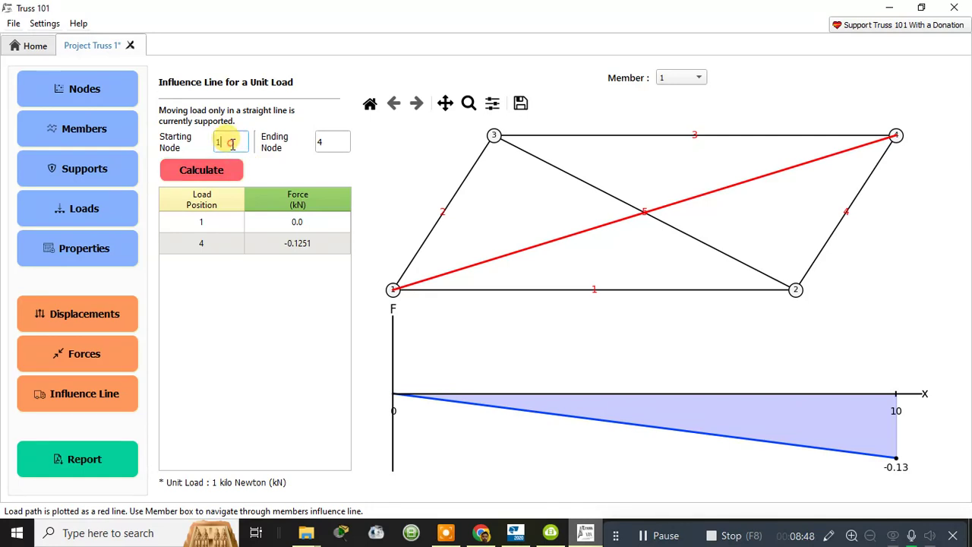
{"action": "left_click_drag", "start_coordinate": [231, 143], "coordinate": [207, 137]}
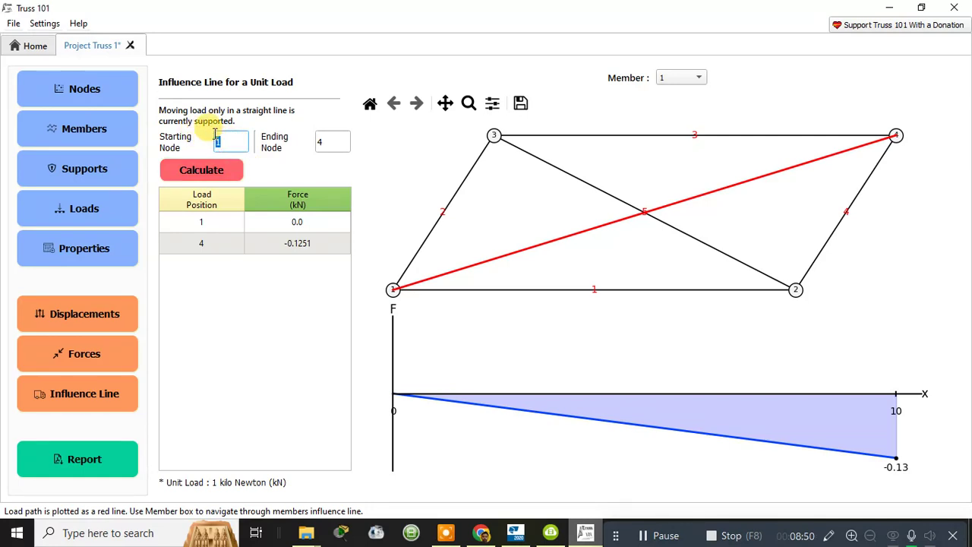
{"action": "type", "text": "2"}
{"action": "left_click", "coordinate": [222, 172]}
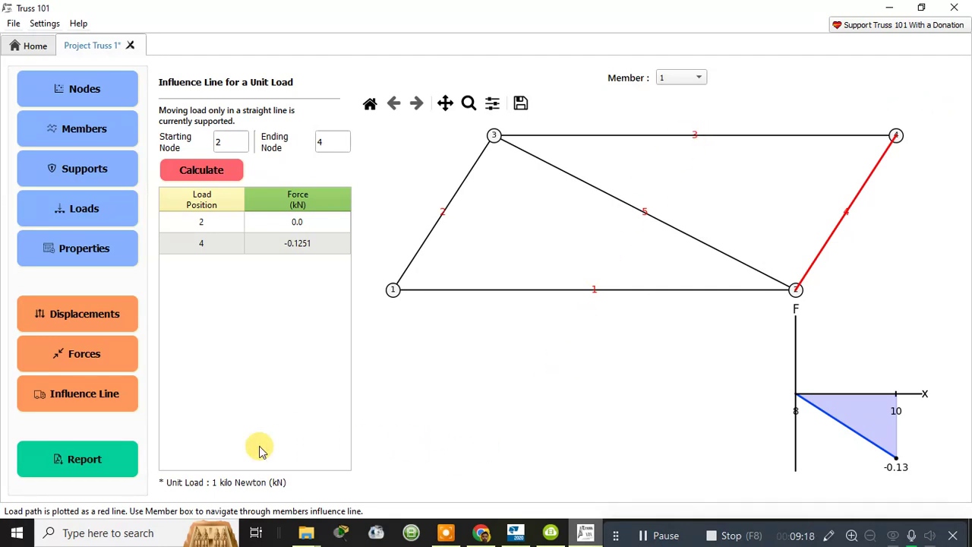
{"action": "left_click", "coordinate": [106, 466]}
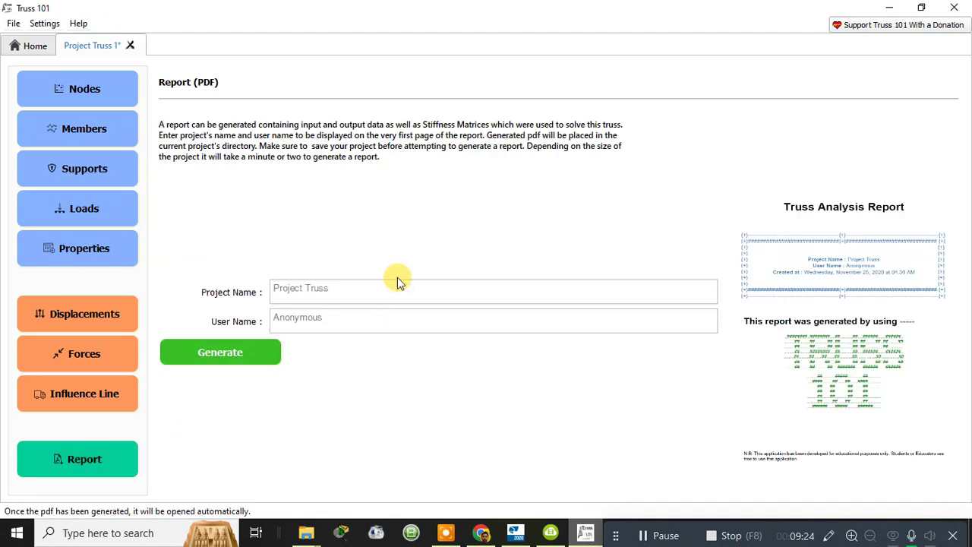
- Generate the PDF report with user name 'truss', save it as 1, and minimize Truss 101
{"action": "left_click", "coordinate": [366, 314]}
{"action": "type", "text": "truss"}
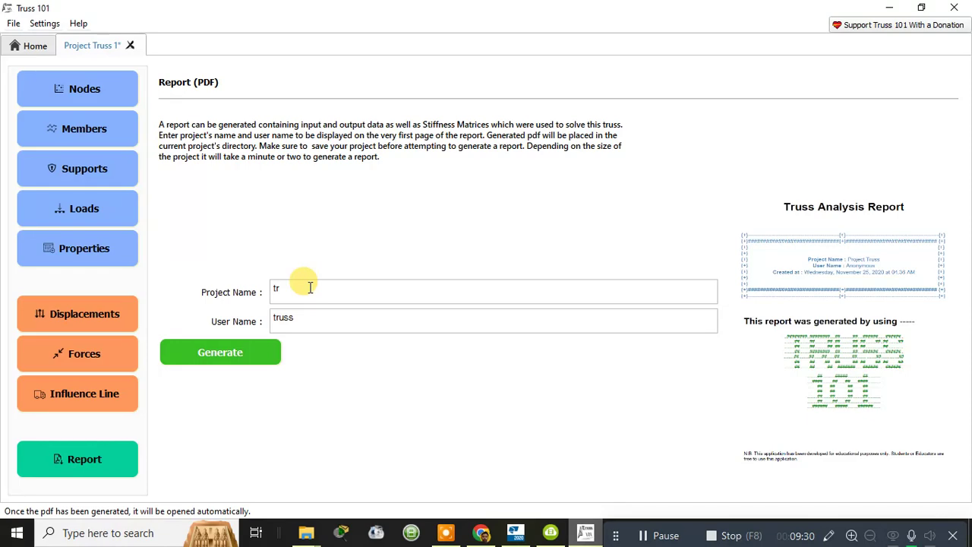
{"action": "left_click", "coordinate": [227, 358]}
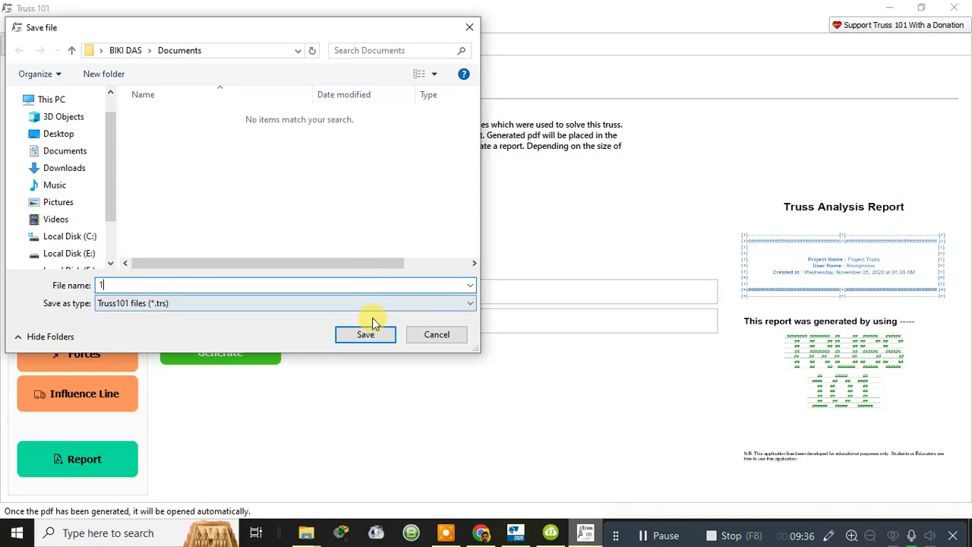
{"action": "left_click", "coordinate": [376, 335]}
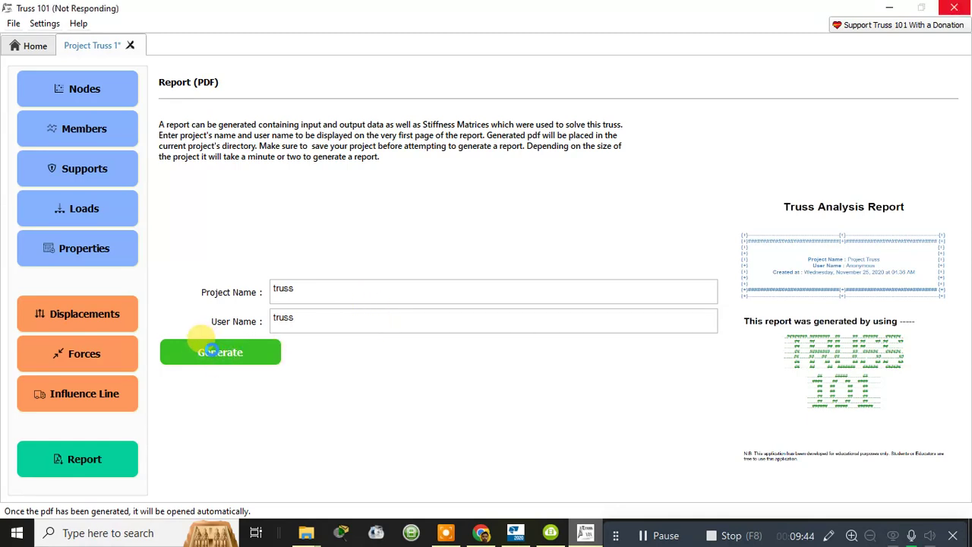
{"action": "left_click", "coordinate": [892, 9]}
{"action": "double_click", "coordinate": [27, 15]}
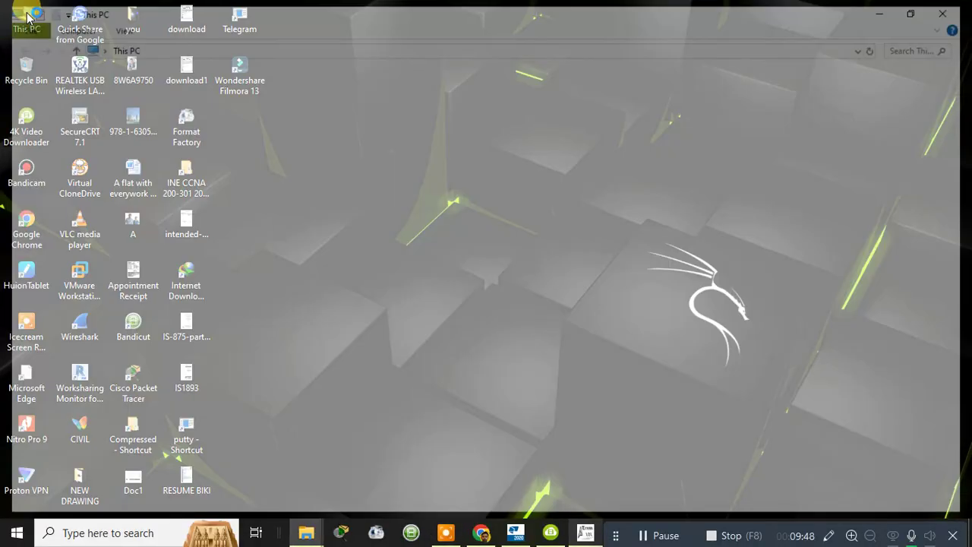
- Browse the Documents and Downloads folders, returning to Documents, then minimize File Explorer
{"action": "left_click", "coordinate": [57, 155]}
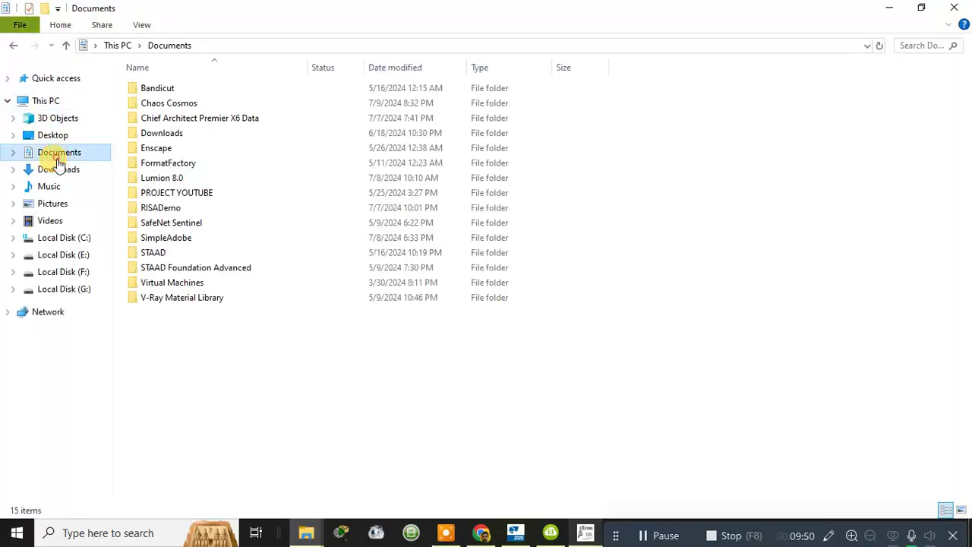
{"action": "left_click", "coordinate": [84, 171]}
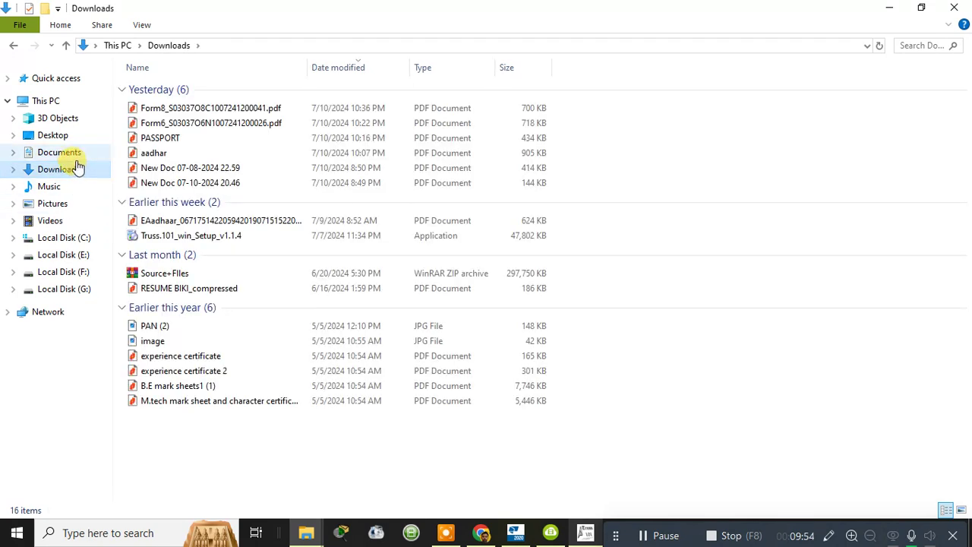
{"action": "left_click", "coordinate": [76, 158]}
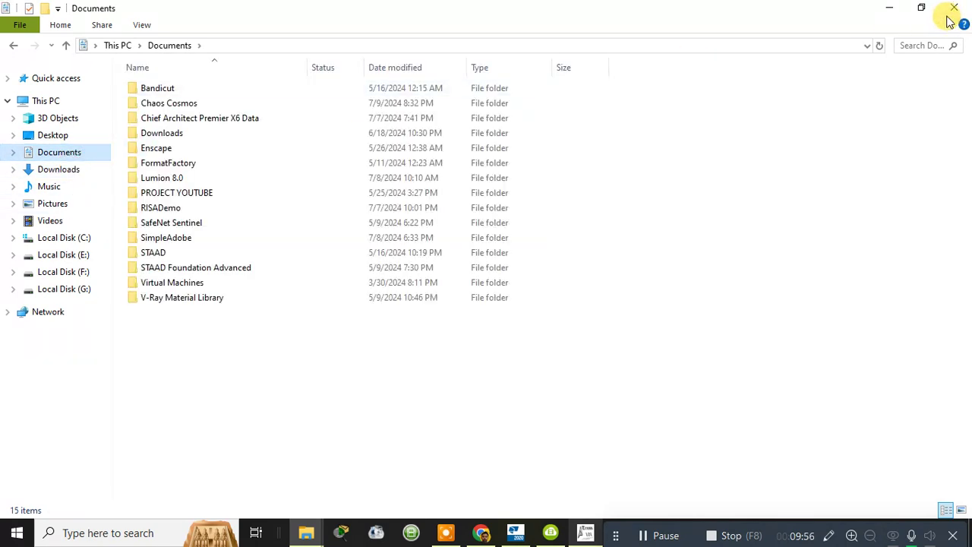
{"action": "left_click", "coordinate": [888, 9]}
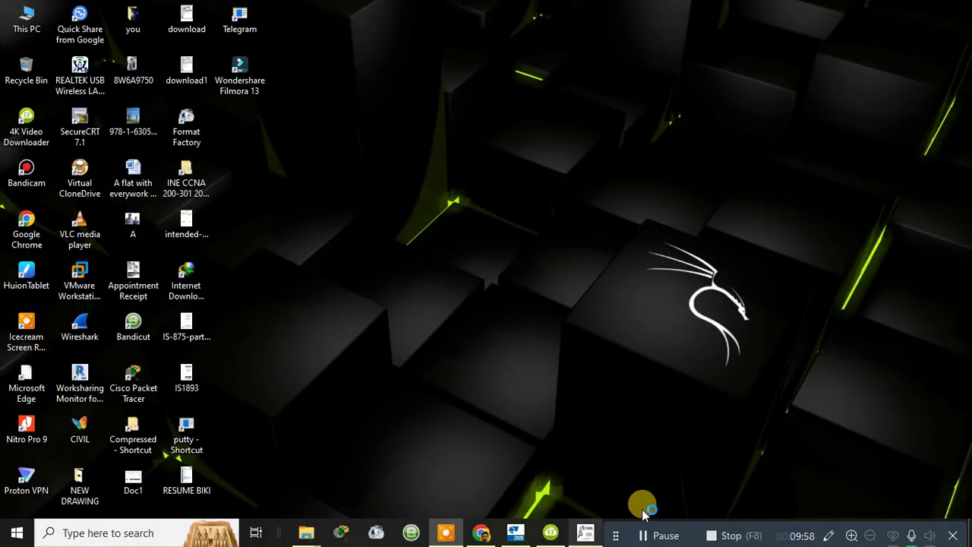
- View 1.pdf, the 19-page Truss Analysis Report, in Nitro Pro 9 and scroll its first page
{"action": "left_click", "coordinate": [598, 535]}
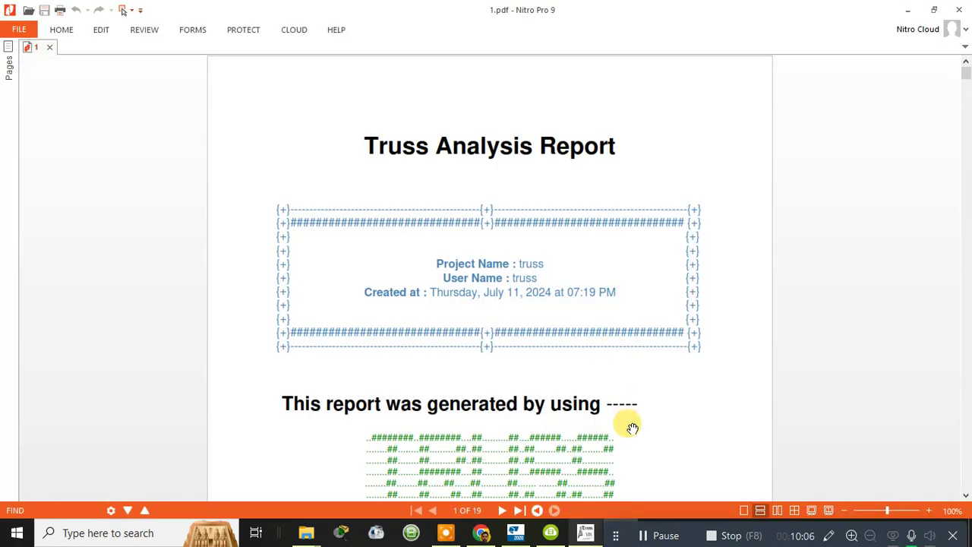
{"action": "scroll", "coordinate": [555, 311], "scroll_direction": "down", "scroll_amount": 6}
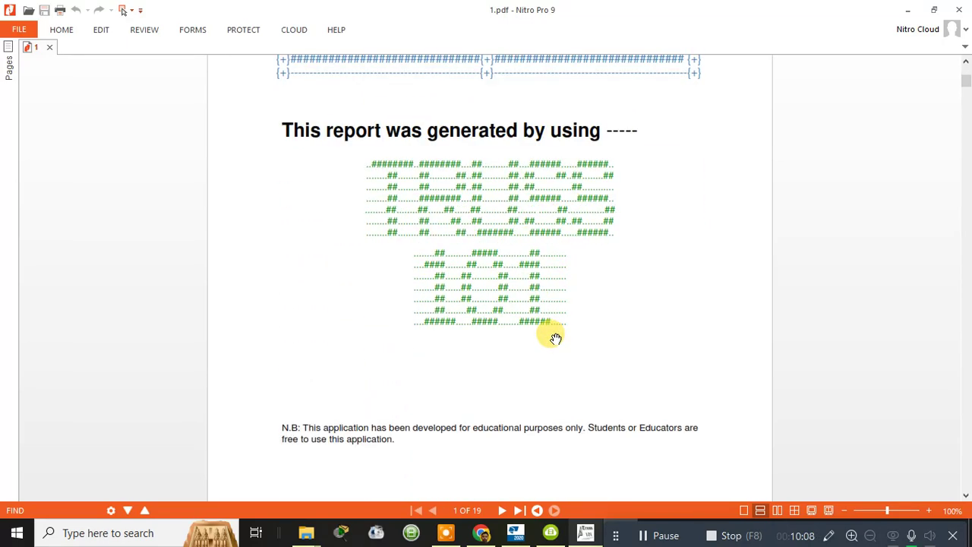